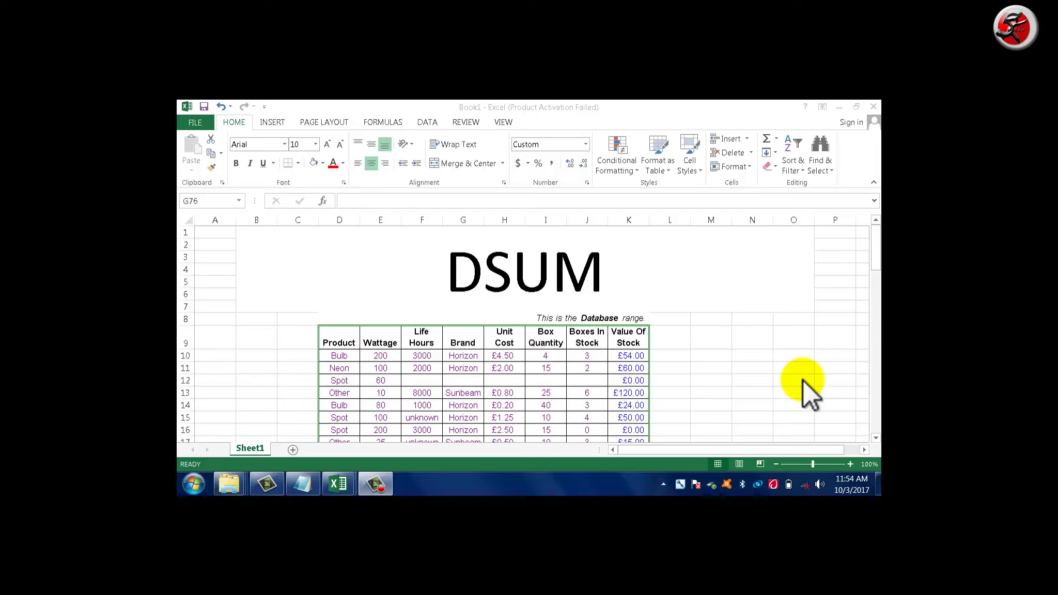
# Scroll down to the Horizon brand criteria around row 29, below the bulb stock table
pyautogui.click(876, 248)
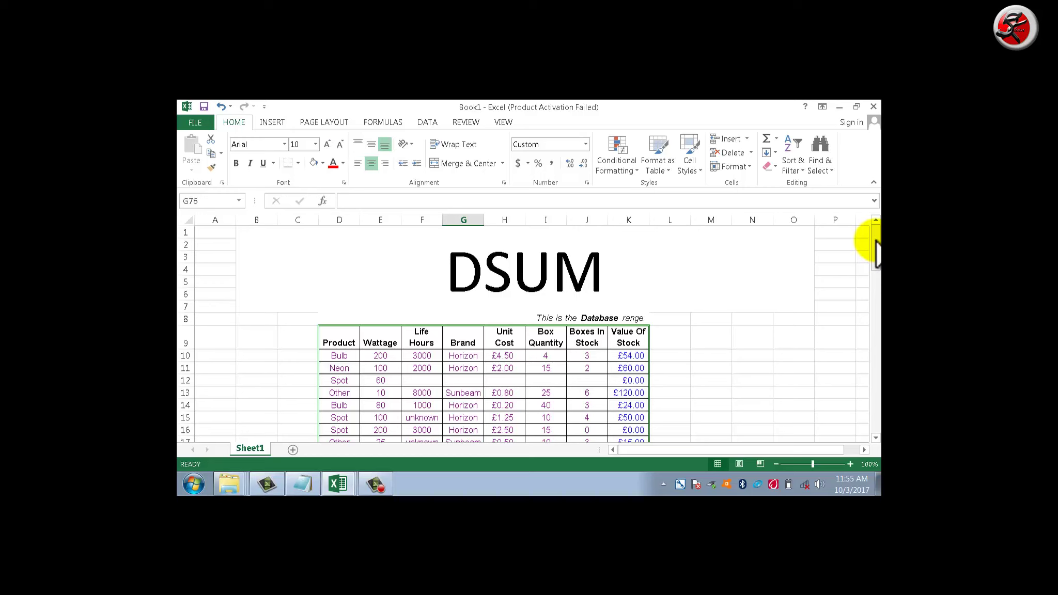
pyautogui.moveTo(876, 246); pyautogui.dragTo(877, 299)
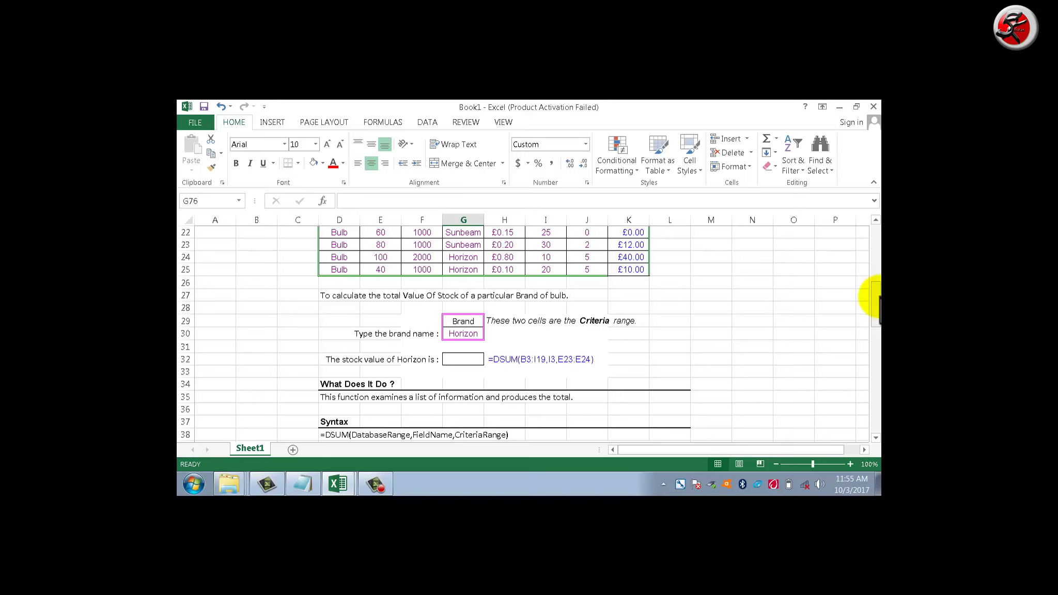
# Begin a formula with an equals sign in the Horizon stock-value cell G32
pyautogui.click(468, 361)
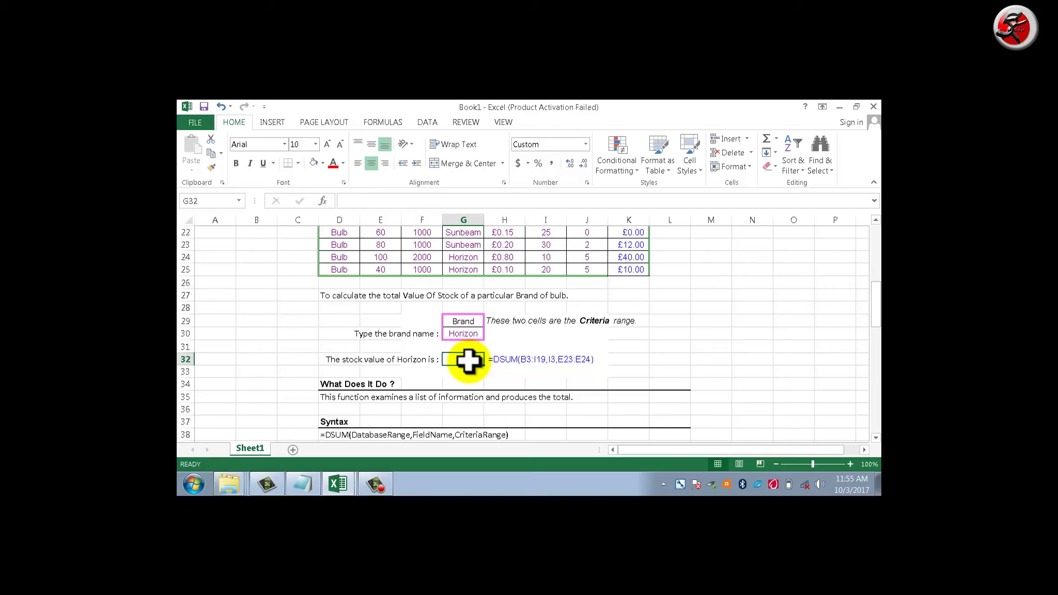
pyautogui.doubleClick(474, 362)
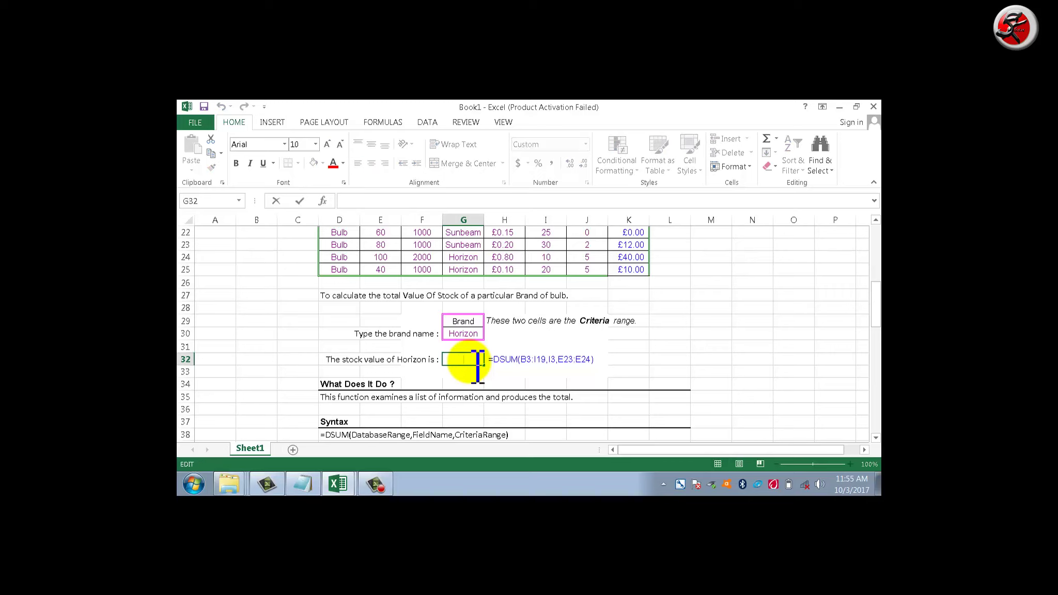
pyautogui.write('=')
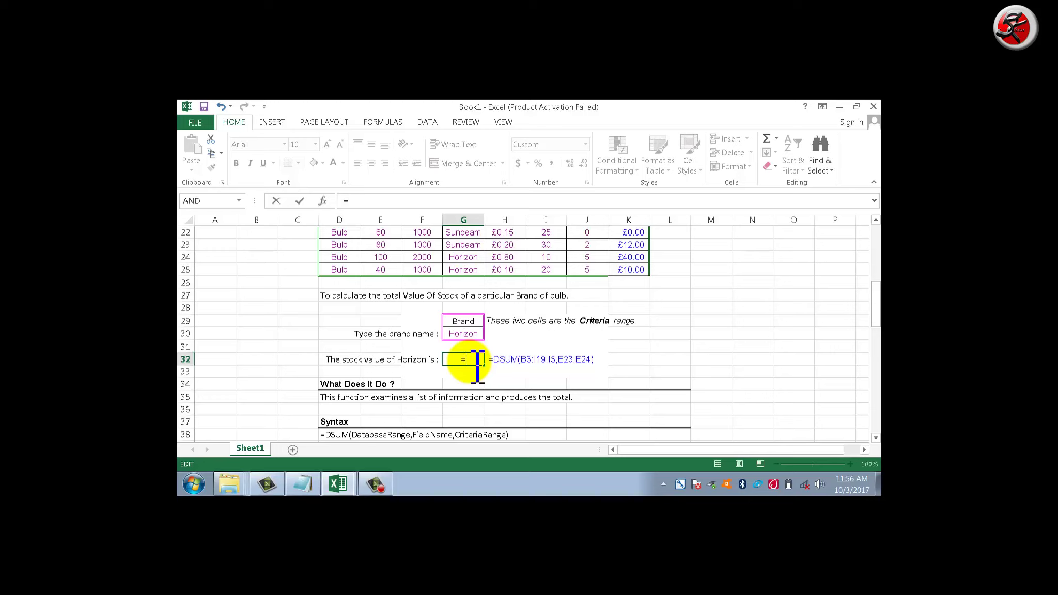
# Start a DSUM in G32 using the bulb database D9:K25 as its first argument
pyautogui.write('dsum')
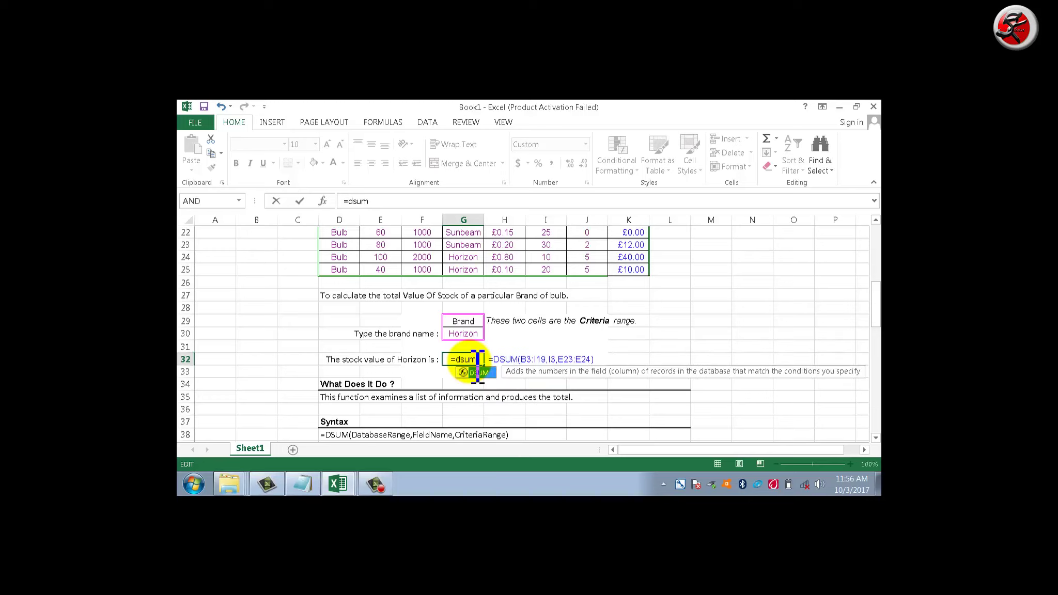
pyautogui.press('Tab')
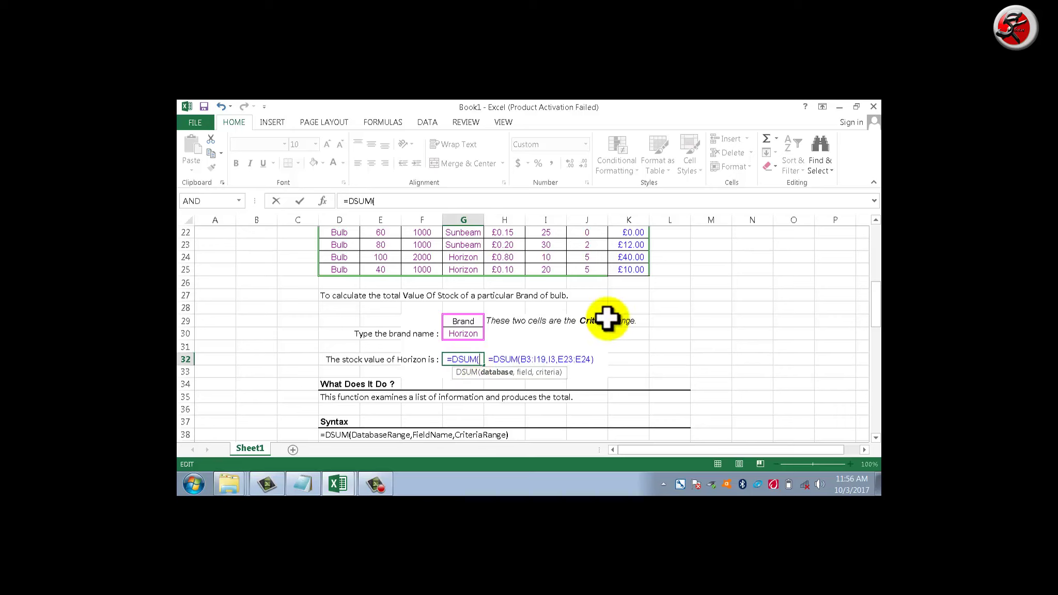
pyautogui.moveTo(876, 318); pyautogui.dragTo(877, 274)
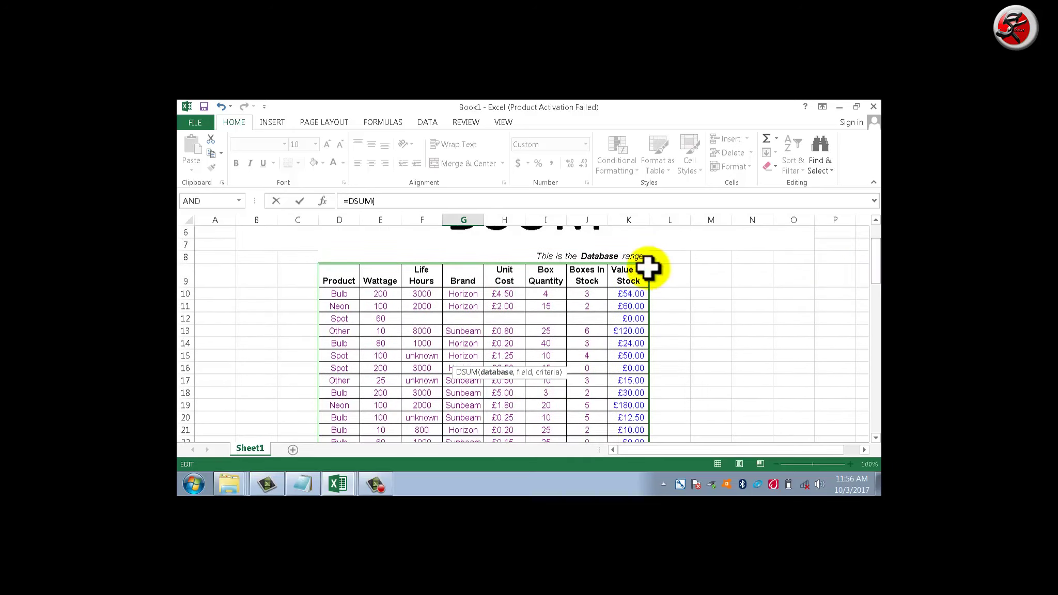
pyautogui.click(338, 279)
pyautogui.moveTo(368, 283)
pyautogui.mouseDown()
pyautogui.moveTo(629, 451)
pyautogui.moveTo(640, 402)
pyautogui.mouseUp()
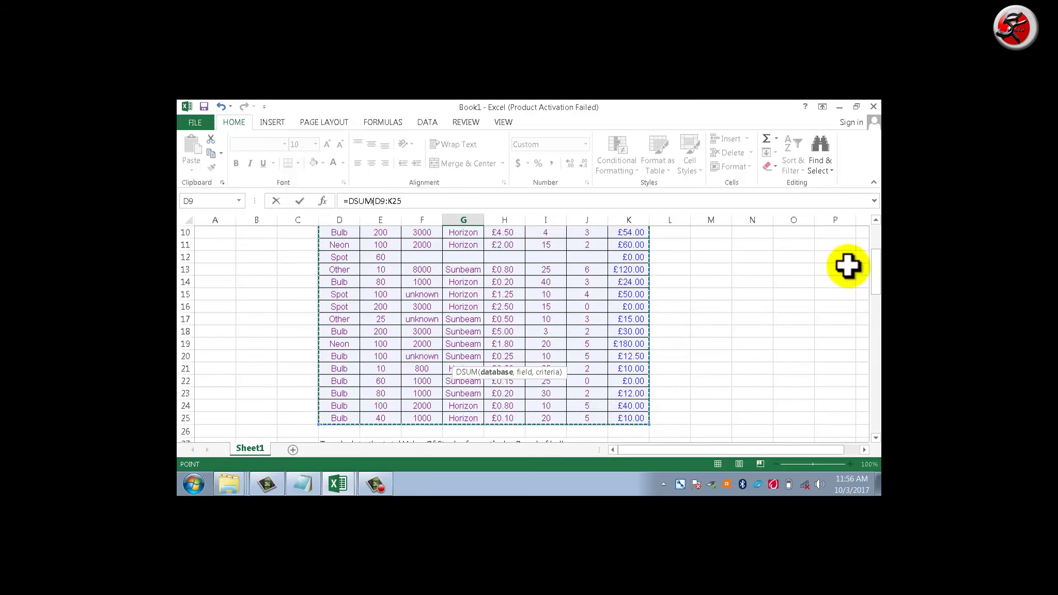
pyautogui.moveTo(876, 266); pyautogui.dragTo(877, 300)
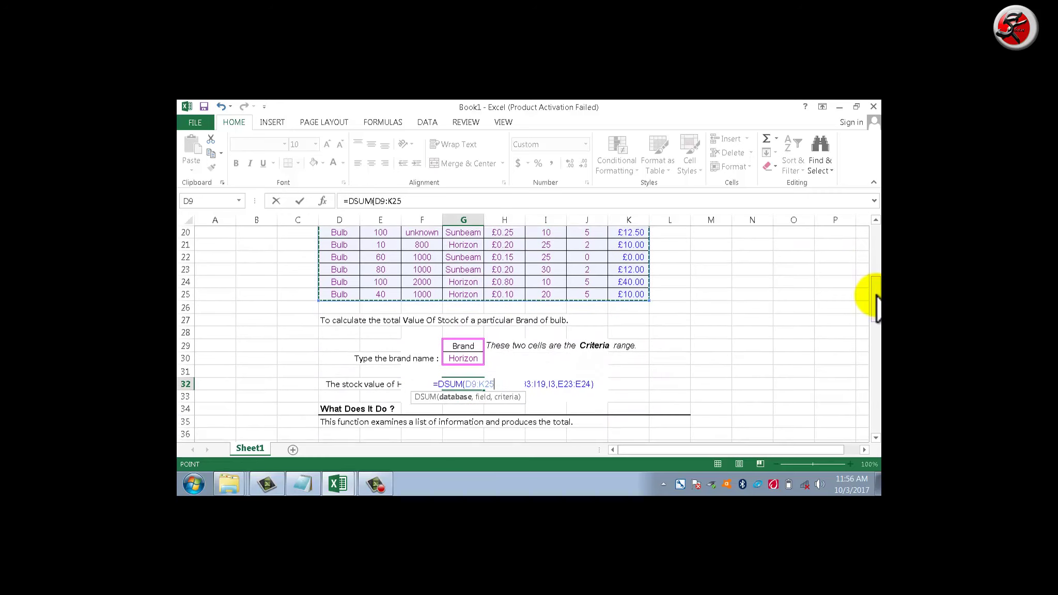
pyautogui.write(',')
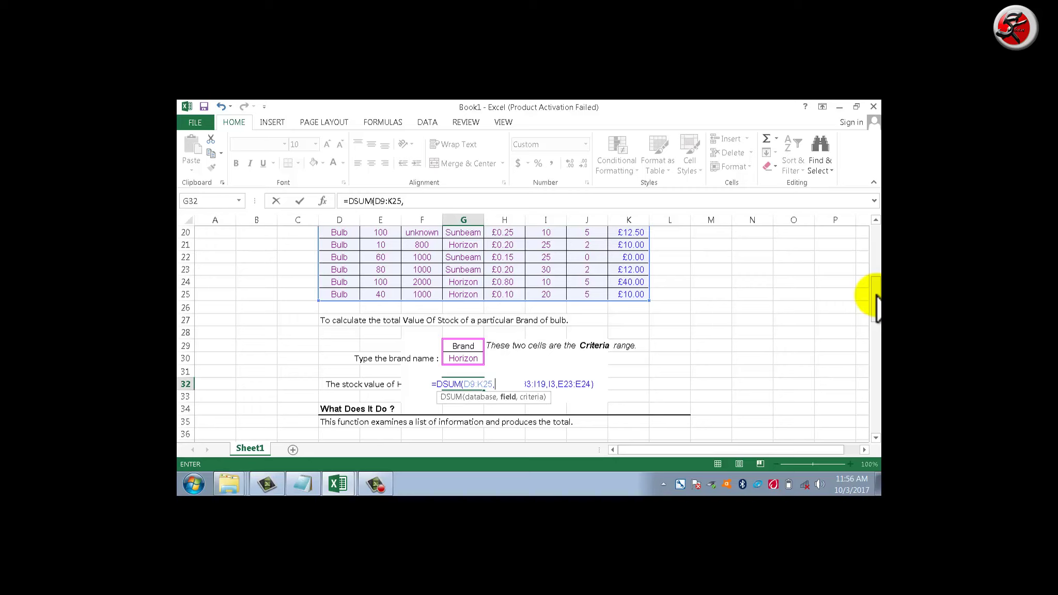
# Finish the formula with field K9 and criteria G29:G30, returning £248.00
pyautogui.moveTo(877, 305); pyautogui.dragTo(877, 270)
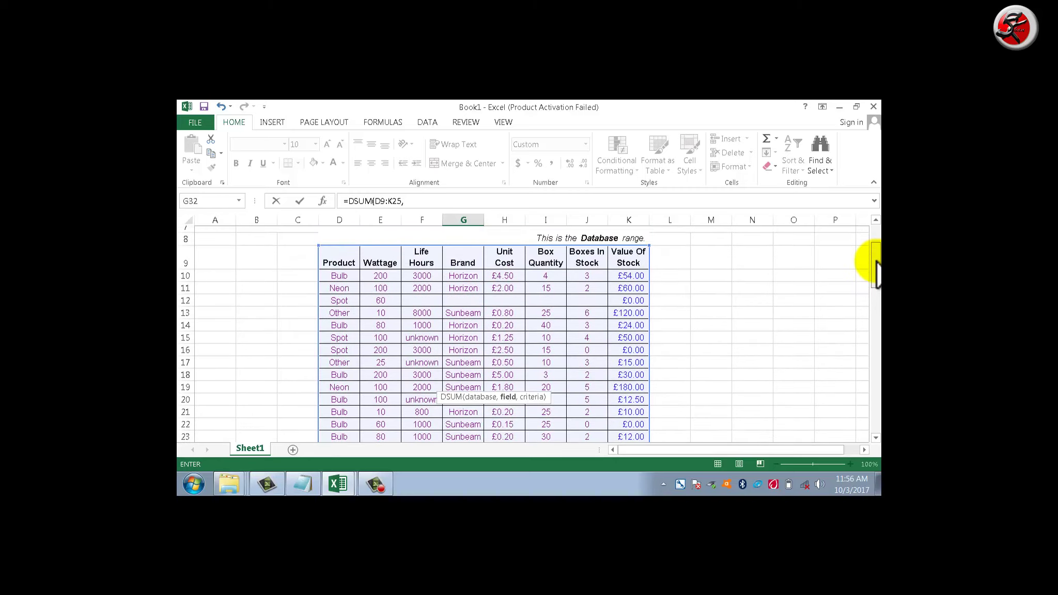
pyautogui.click(632, 268)
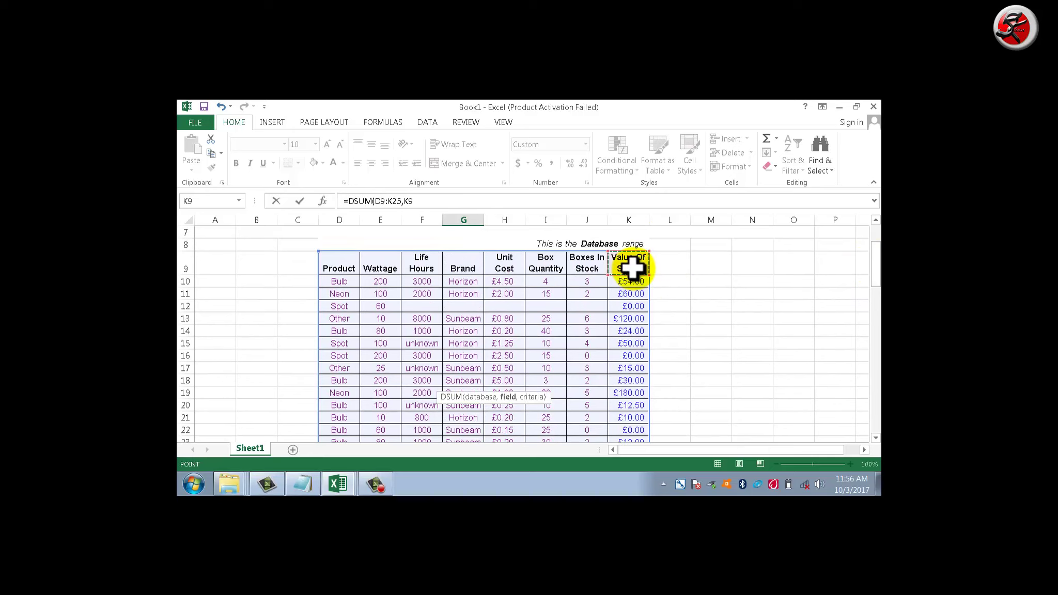
pyautogui.moveTo(877, 267); pyautogui.dragTo(877, 309)
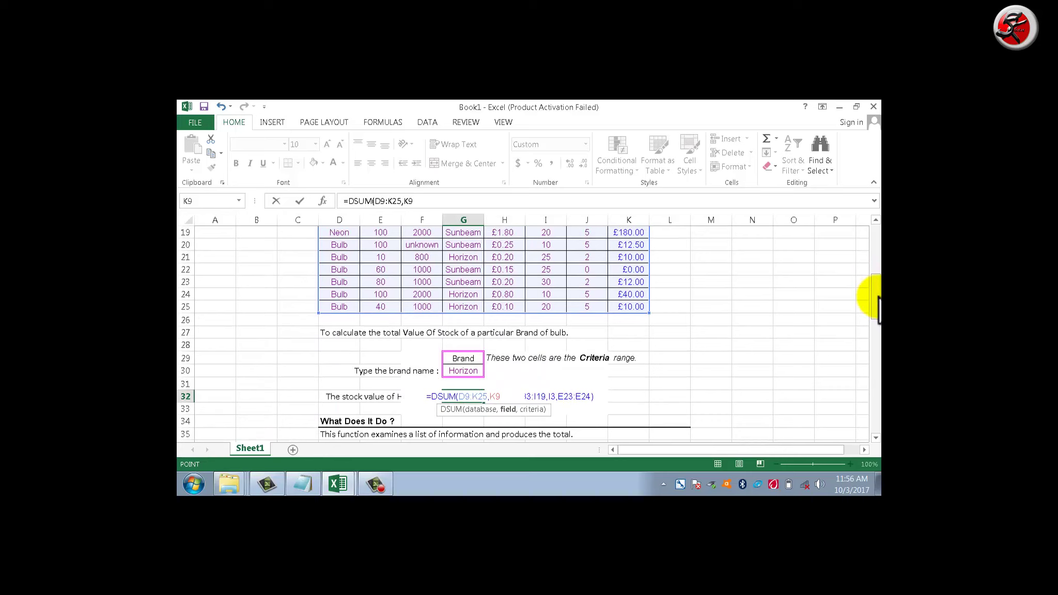
pyautogui.write(',')
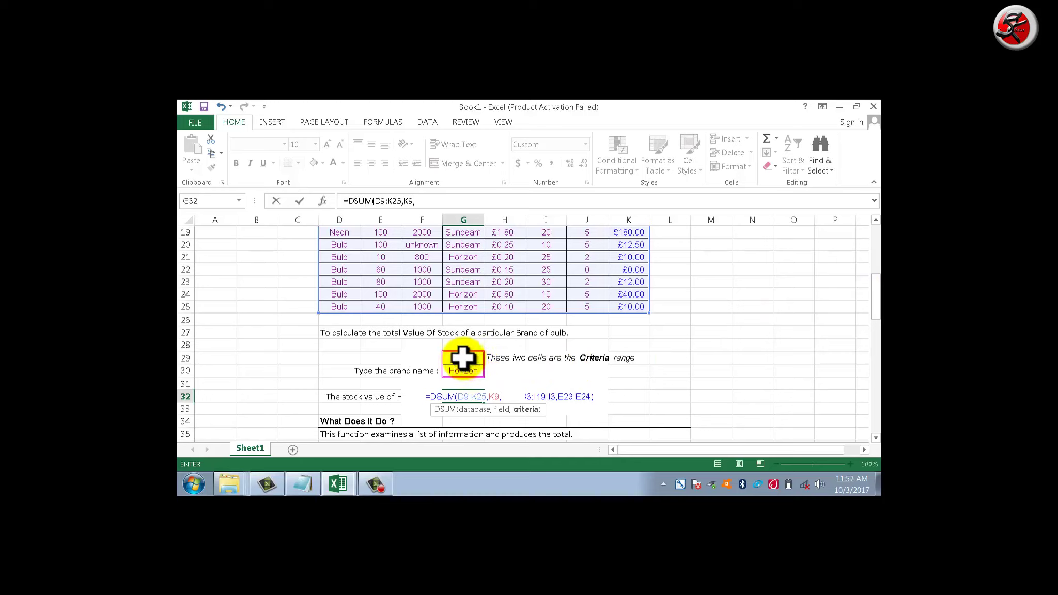
pyautogui.click(464, 359)
pyautogui.moveTo(463, 359); pyautogui.dragTo(464, 368)
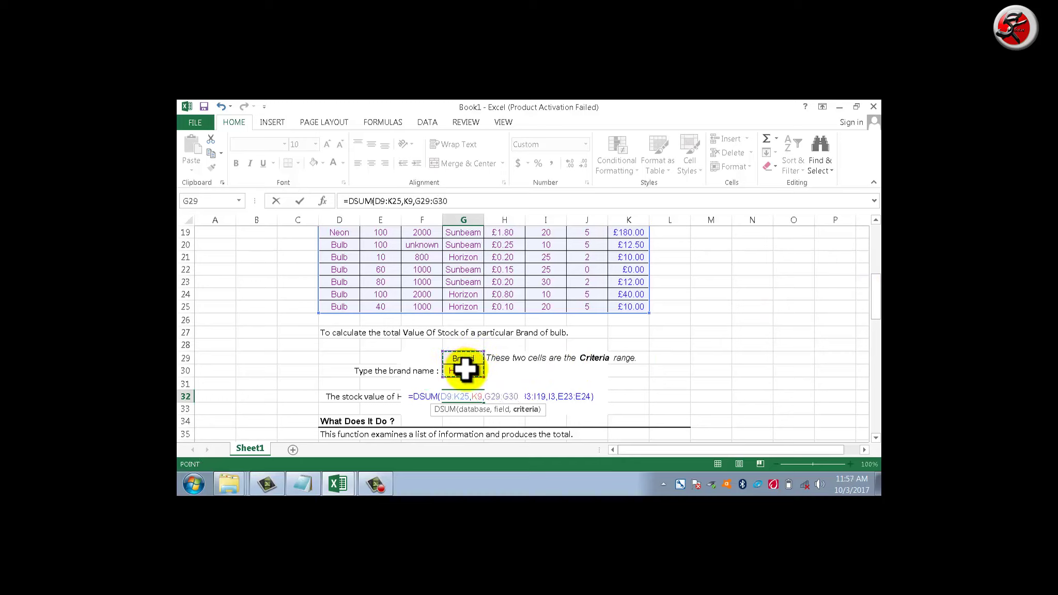
pyautogui.write(')')
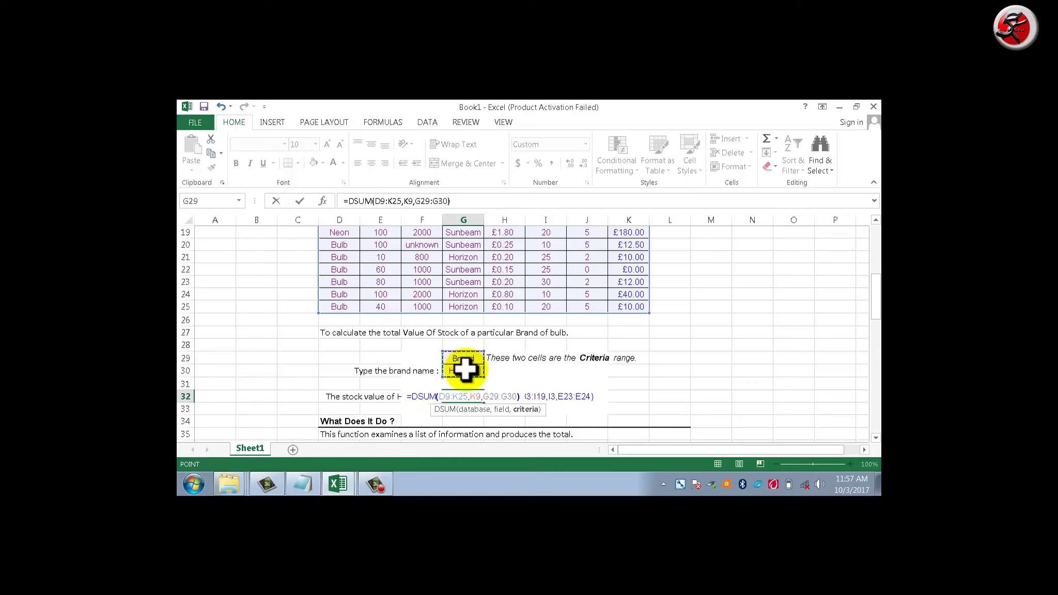
pyautogui.press('Return')
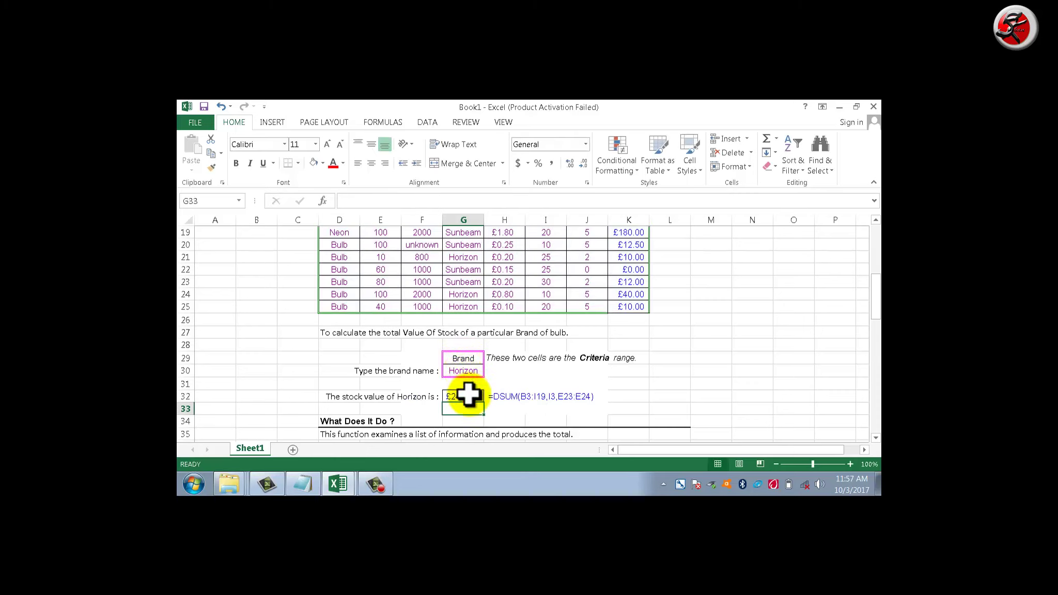
pyautogui.click(469, 396)
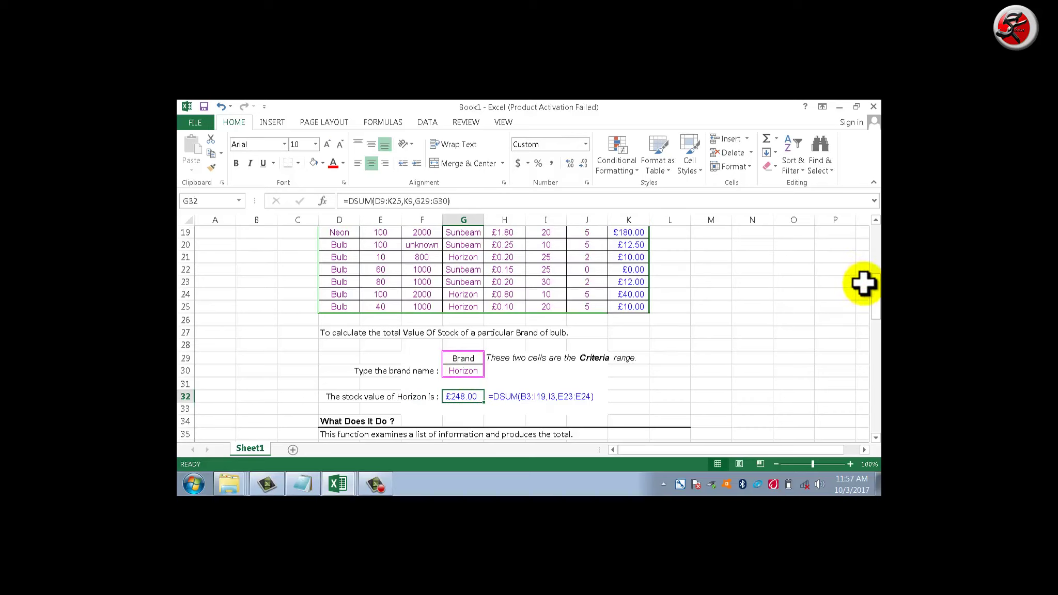
# Scroll to the Examples section and select the total stock value cell G58
pyautogui.moveTo(874, 294); pyautogui.dragTo(873, 364)
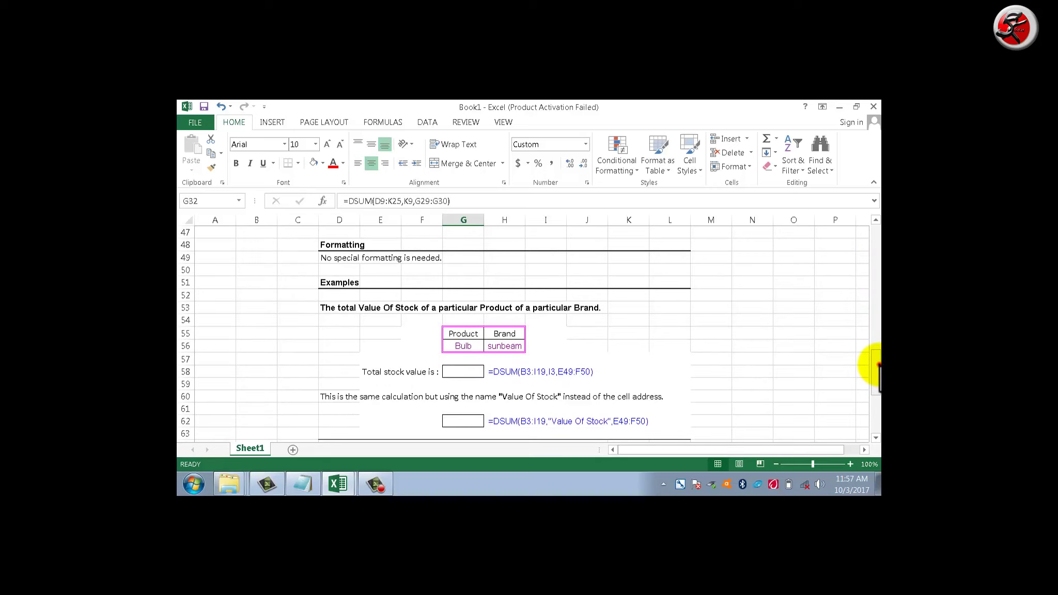
pyautogui.moveTo(877, 364); pyautogui.dragTo(877, 381)
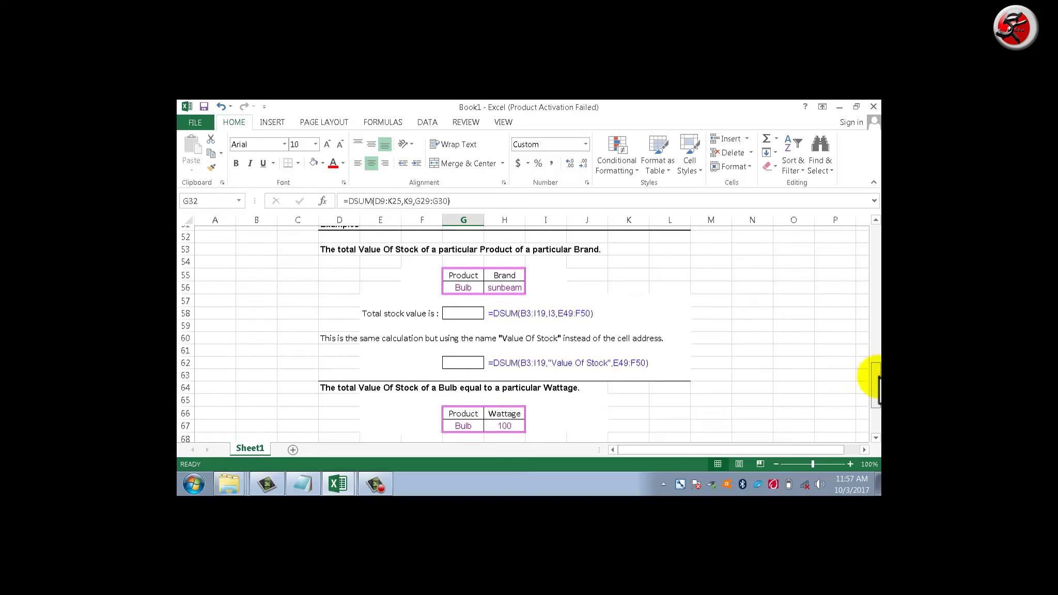
pyautogui.click(474, 306)
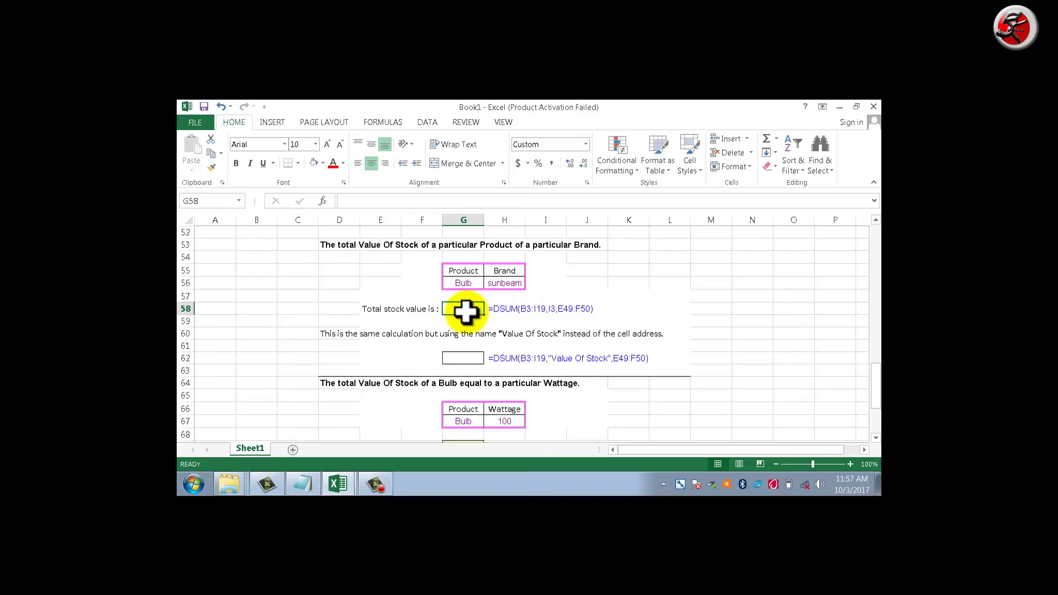
# Start =DSUM in G58 with the database range D9:K25
pyautogui.write('=')
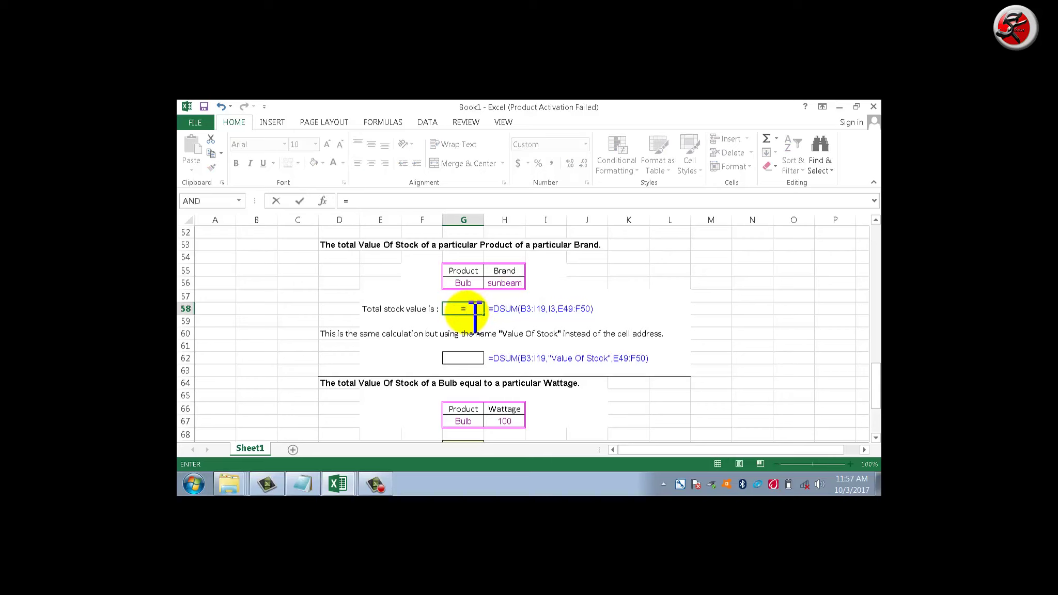
pyautogui.write('ds')
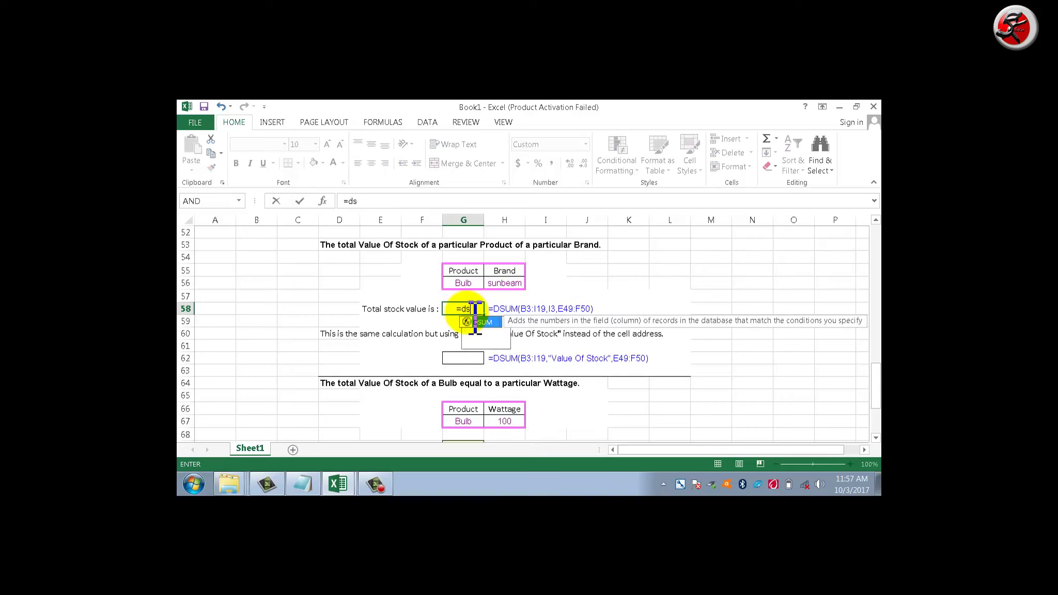
pyautogui.write('um')
pyautogui.press('Tab')
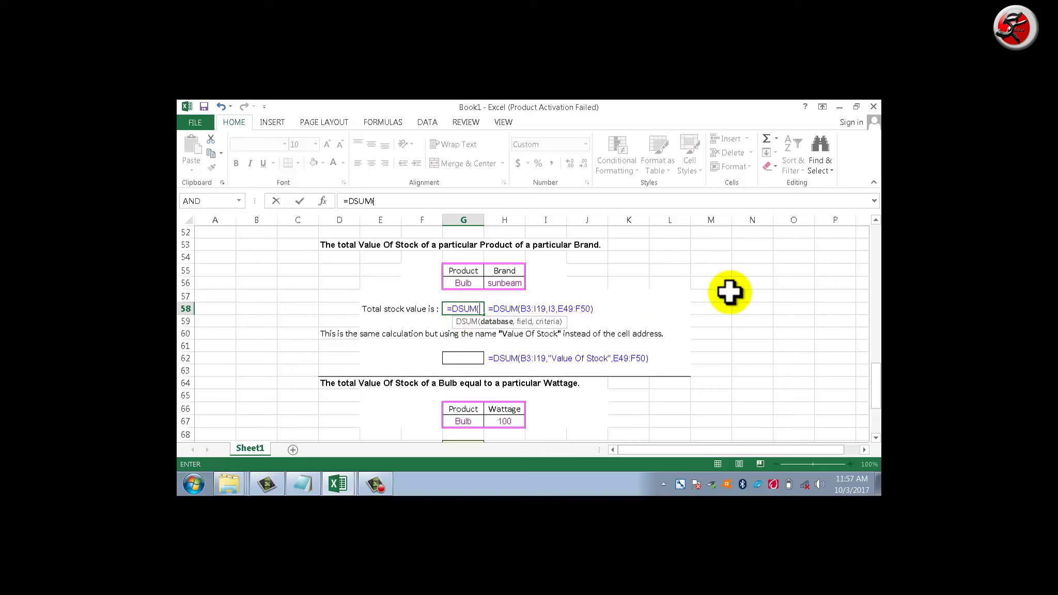
pyautogui.moveTo(877, 384); pyautogui.dragTo(877, 267)
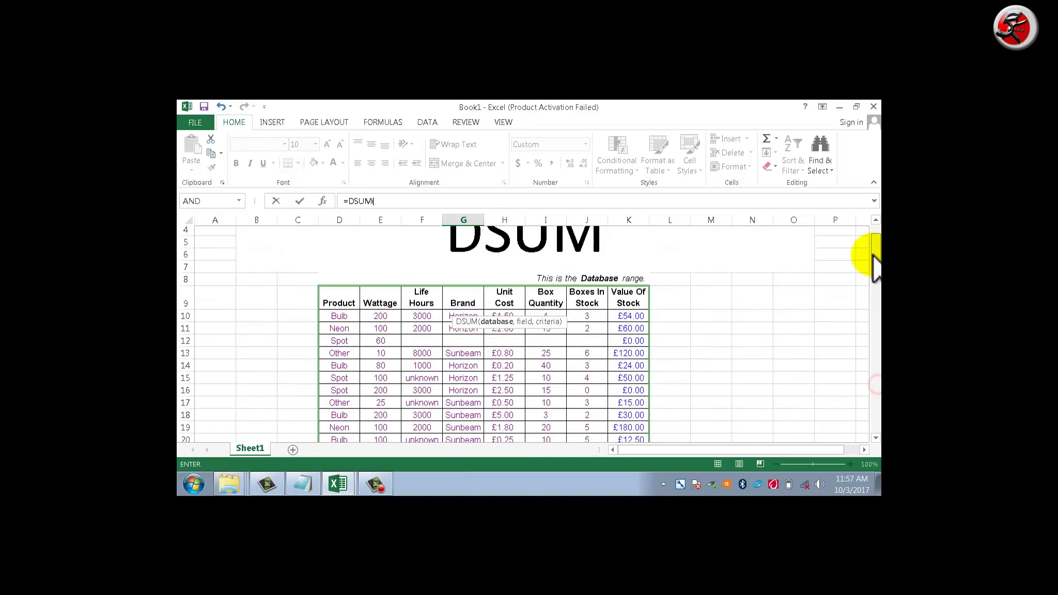
pyautogui.moveTo(343, 301); pyautogui.dragTo(620, 412)
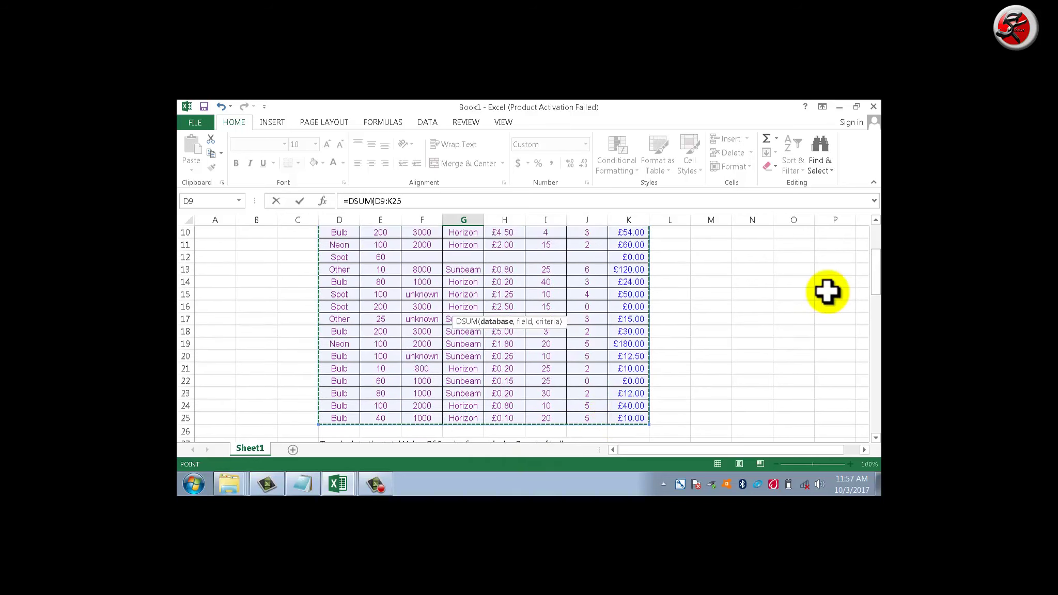
pyautogui.moveTo(877, 261); pyautogui.dragTo(876, 364)
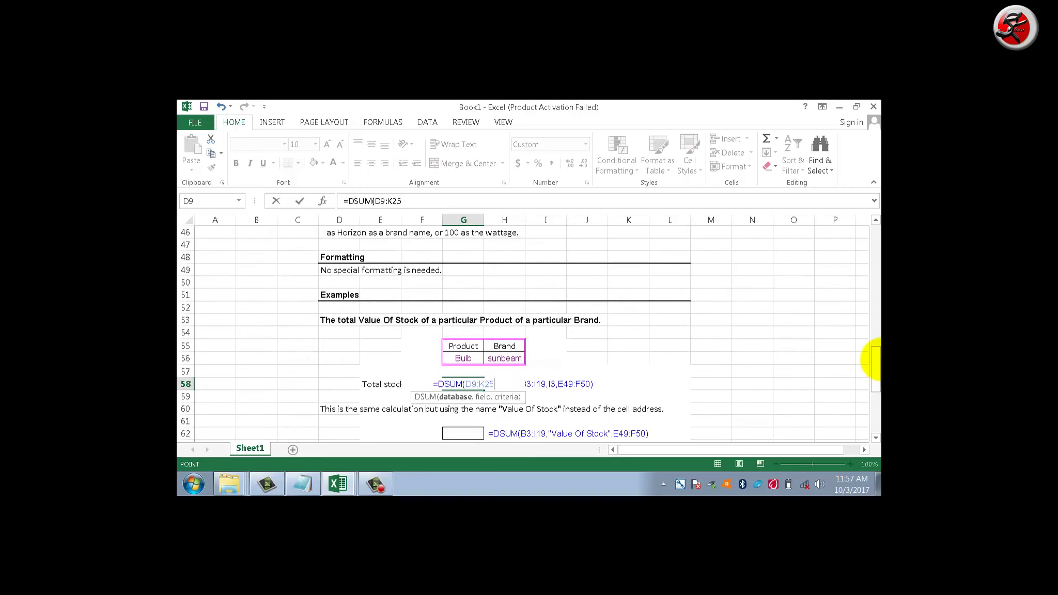
pyautogui.write(',')
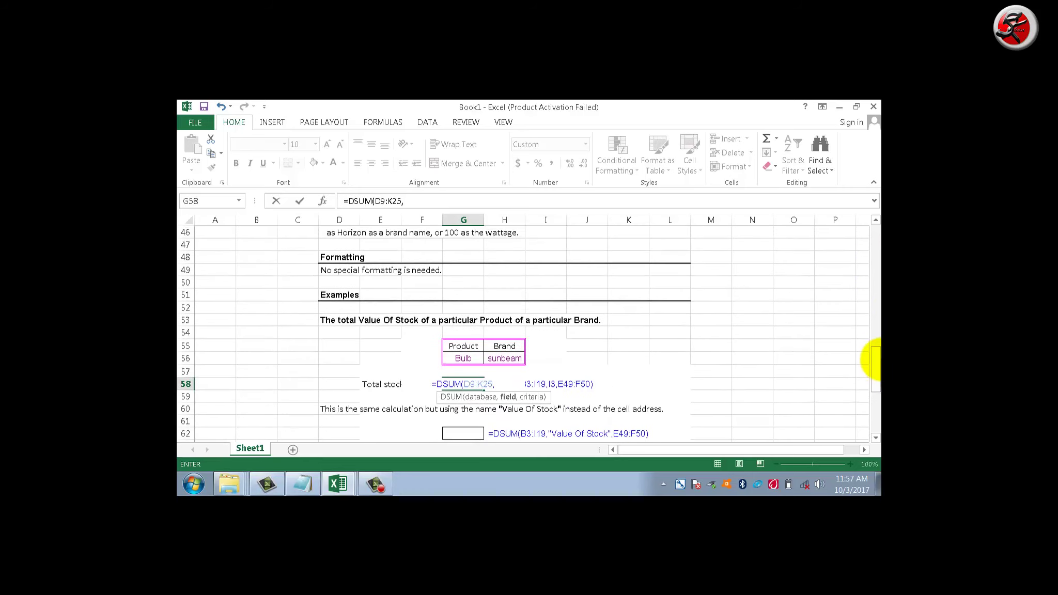
# Add the Boxes In Stock field J9 and Bulb/sunbeam criteria G55:H56, returning £9.00
pyautogui.moveTo(877, 362); pyautogui.dragTo(877, 265)
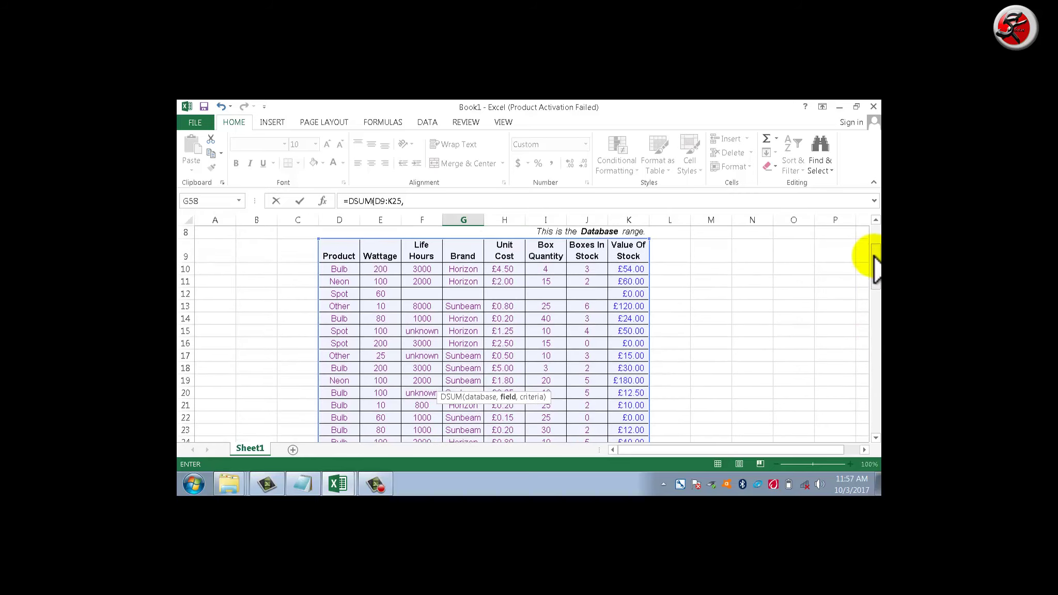
pyautogui.click(587, 252)
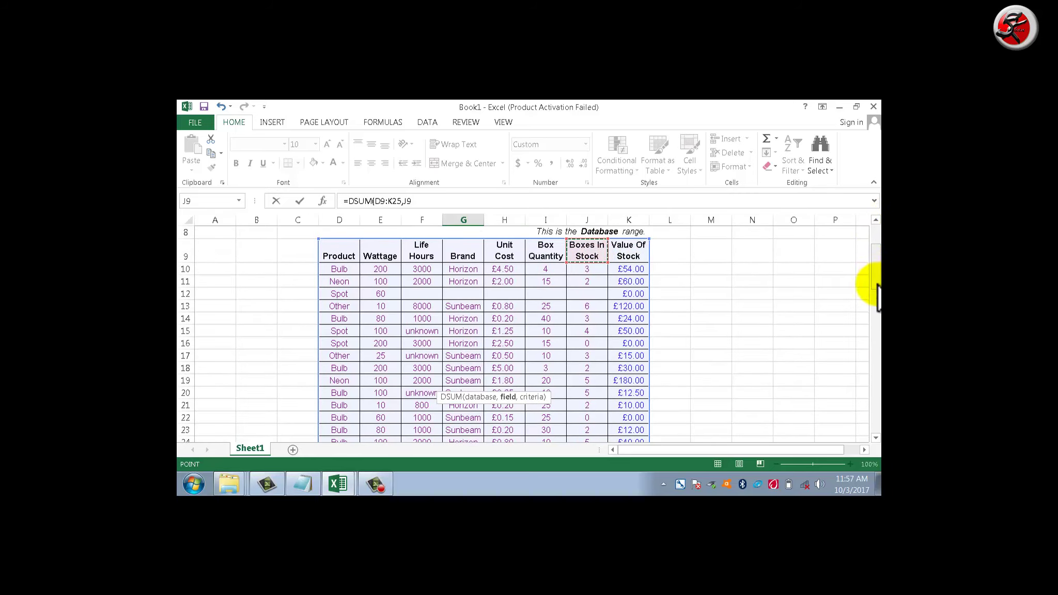
pyautogui.moveTo(875, 271); pyautogui.dragTo(874, 416)
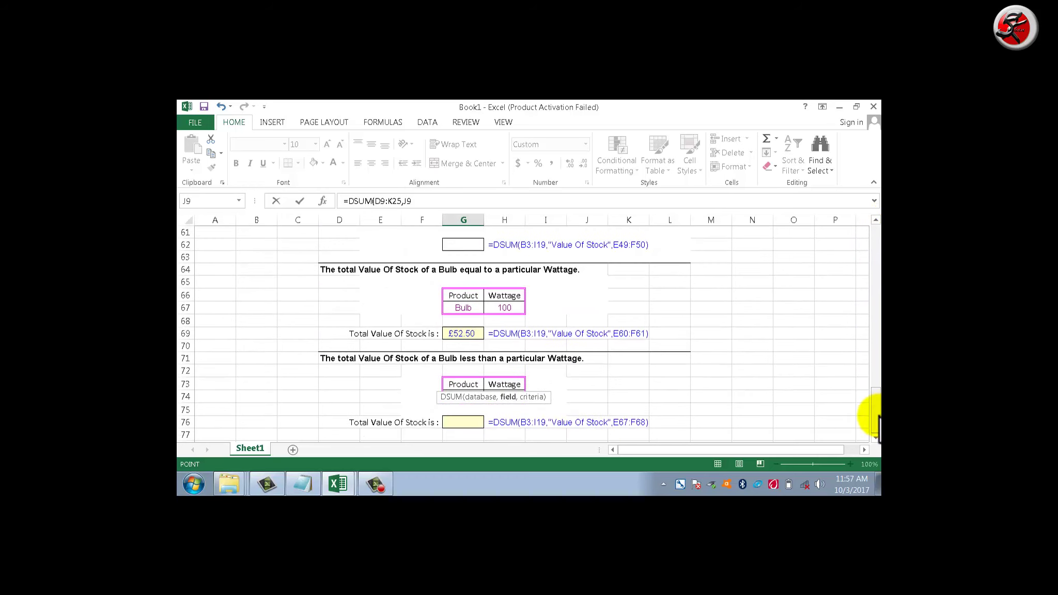
pyautogui.moveTo(876, 416)
pyautogui.mouseDown()
pyautogui.moveTo(869, 362)
pyautogui.moveTo(872, 383)
pyautogui.mouseUp()
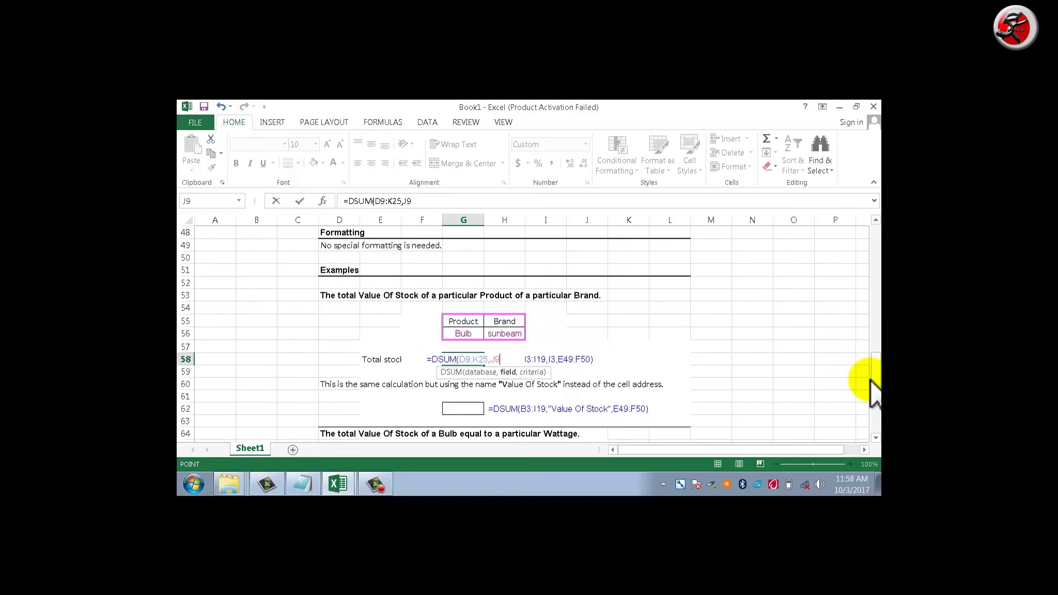
pyautogui.write(',')
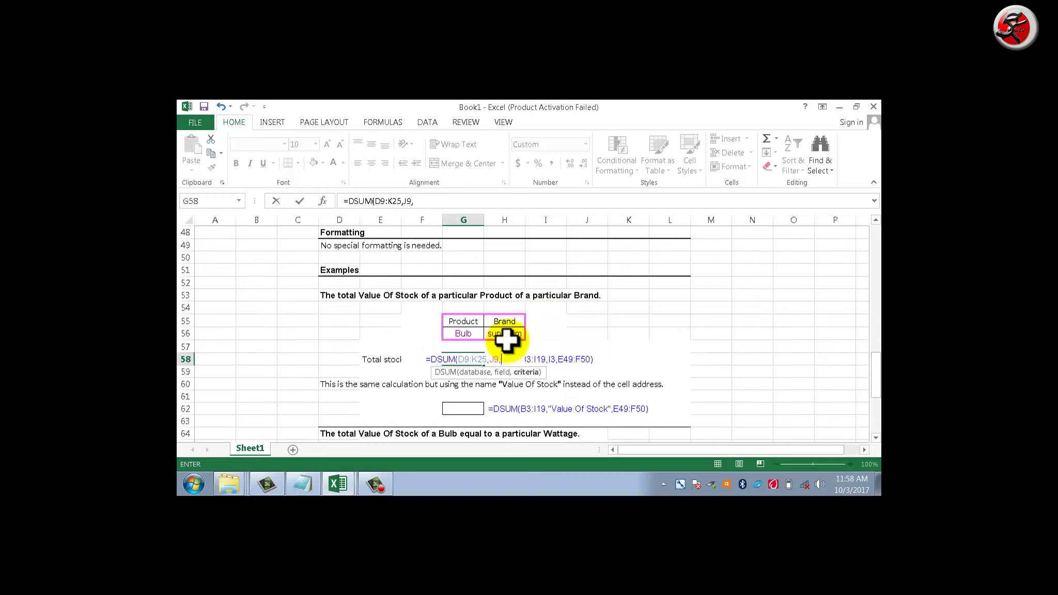
pyautogui.click(460, 321)
pyautogui.moveTo(459, 320); pyautogui.dragTo(497, 335)
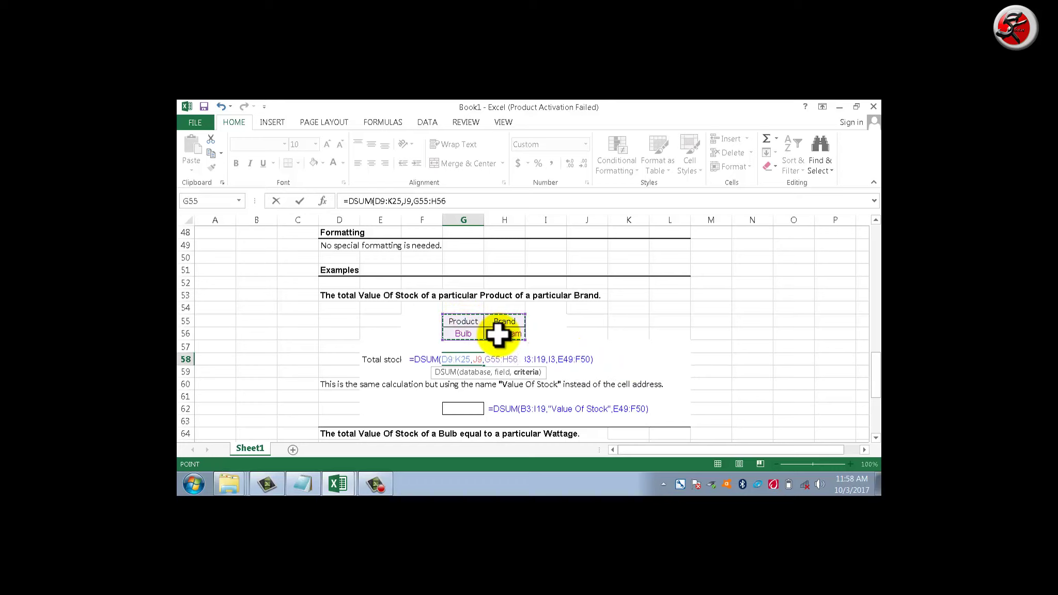
pyautogui.write(')')
pyautogui.press('Return')
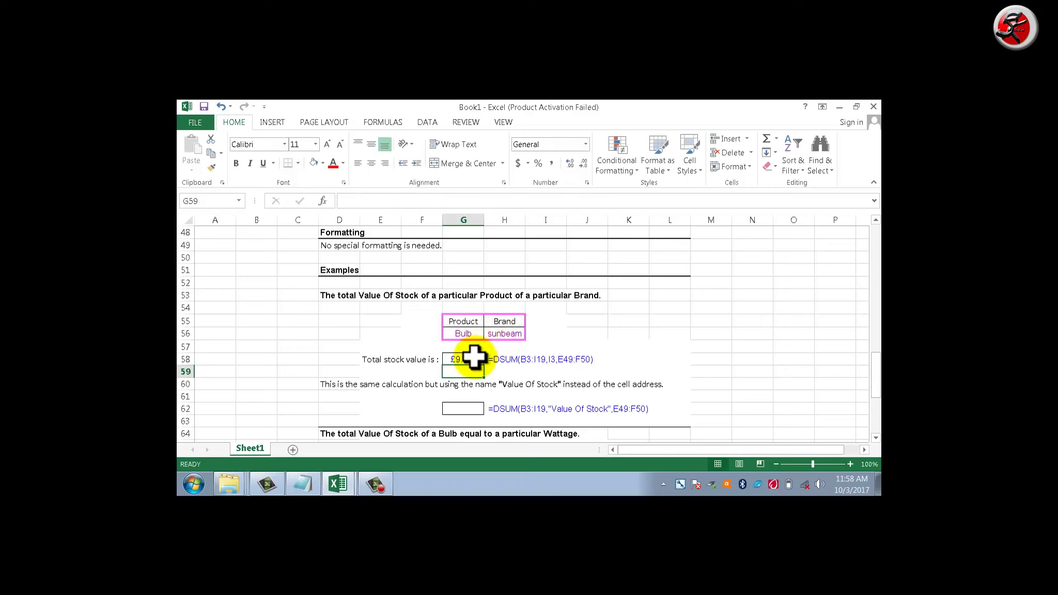
pyautogui.click(470, 358)
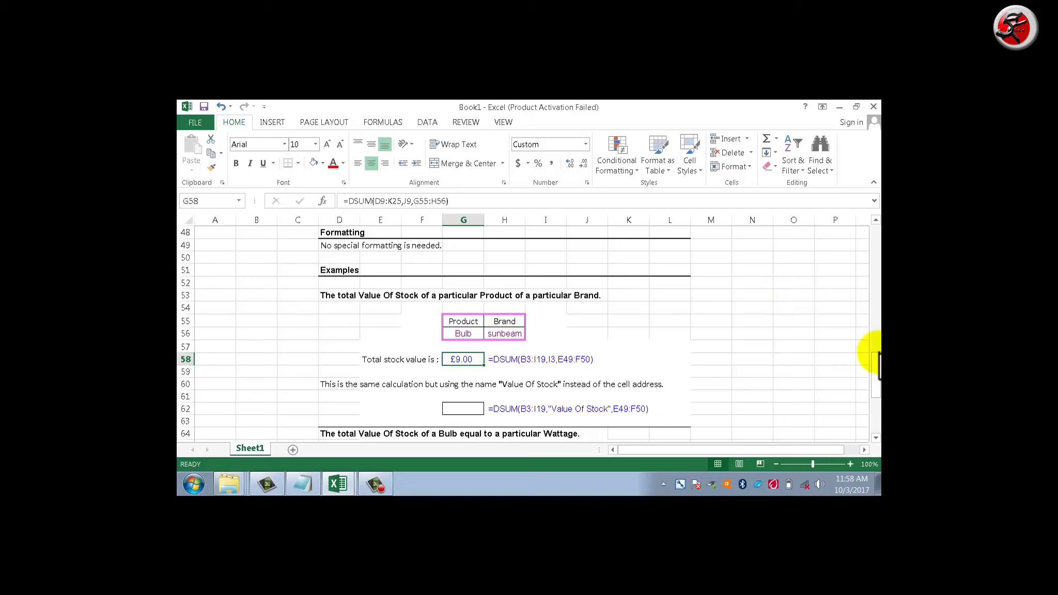
pyautogui.moveTo(874, 366); pyautogui.dragTo(875, 375)
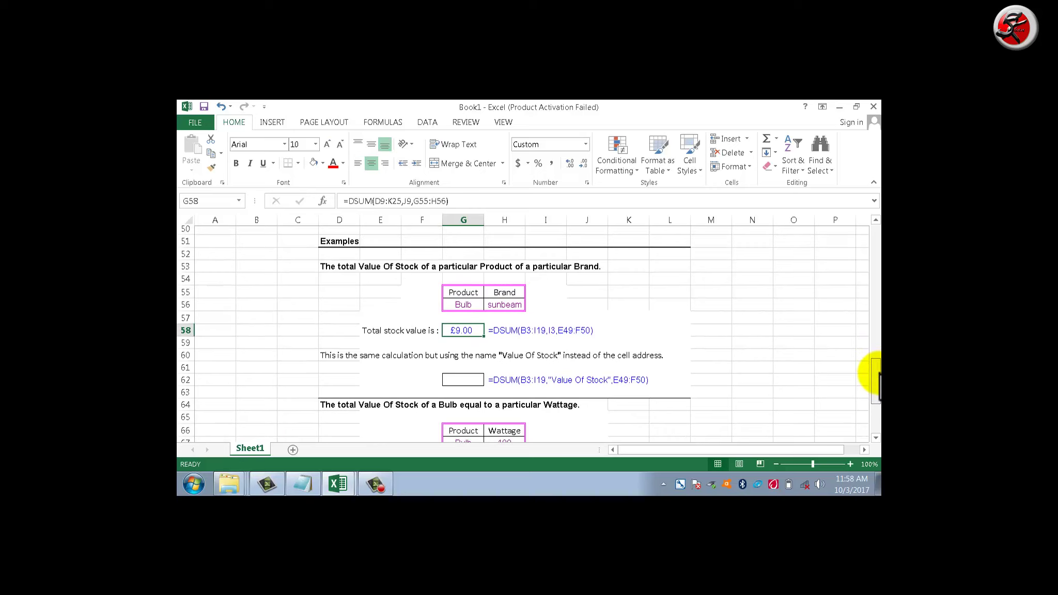
pyautogui.moveTo(877, 382); pyautogui.dragTo(878, 385)
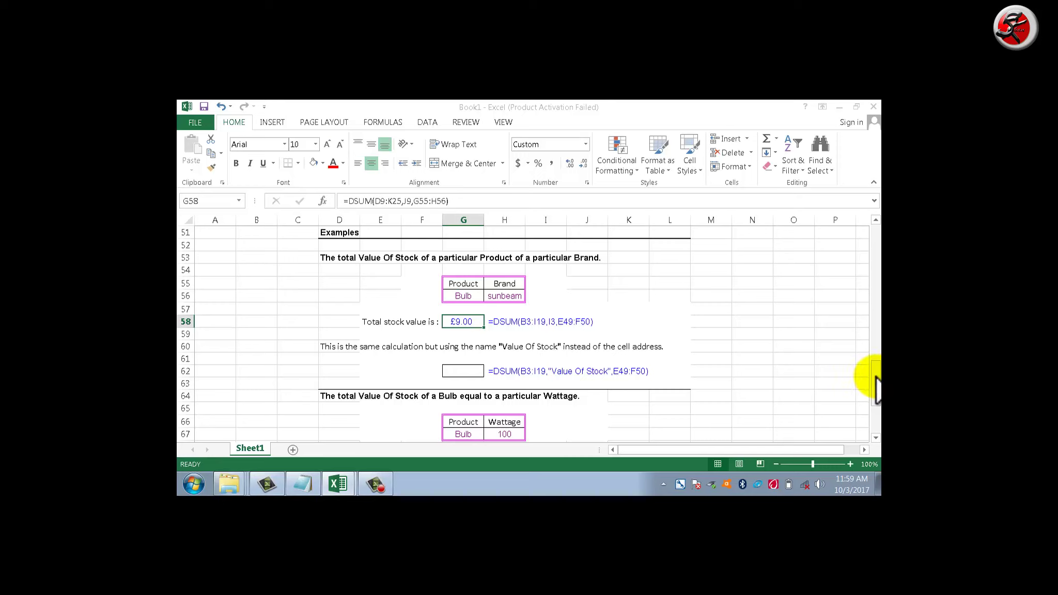
pyautogui.moveTo(875, 377); pyautogui.dragTo(876, 389)
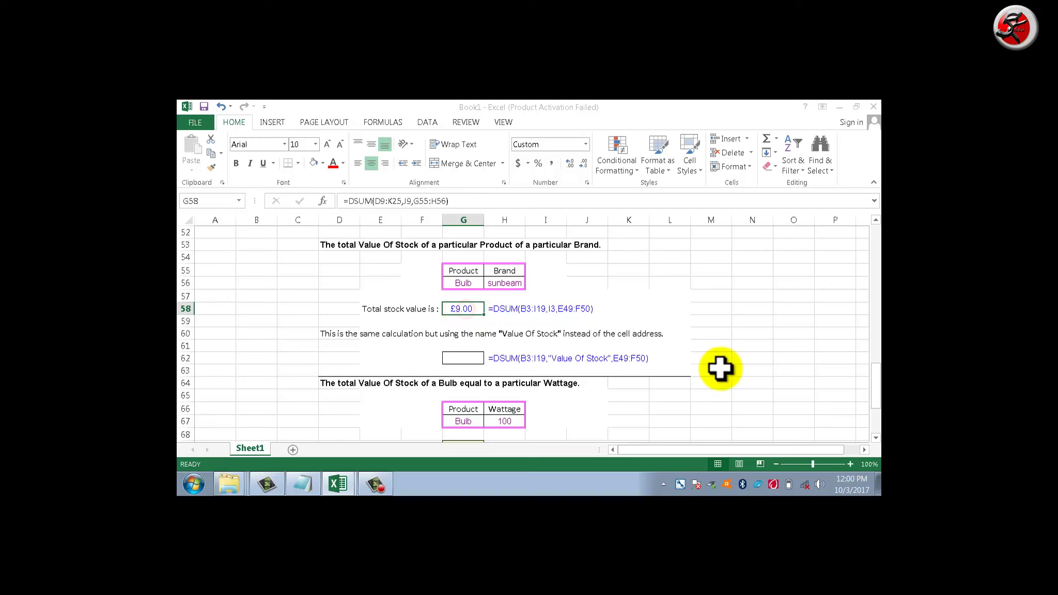
pyautogui.moveTo(876, 382); pyautogui.dragTo(877, 393)
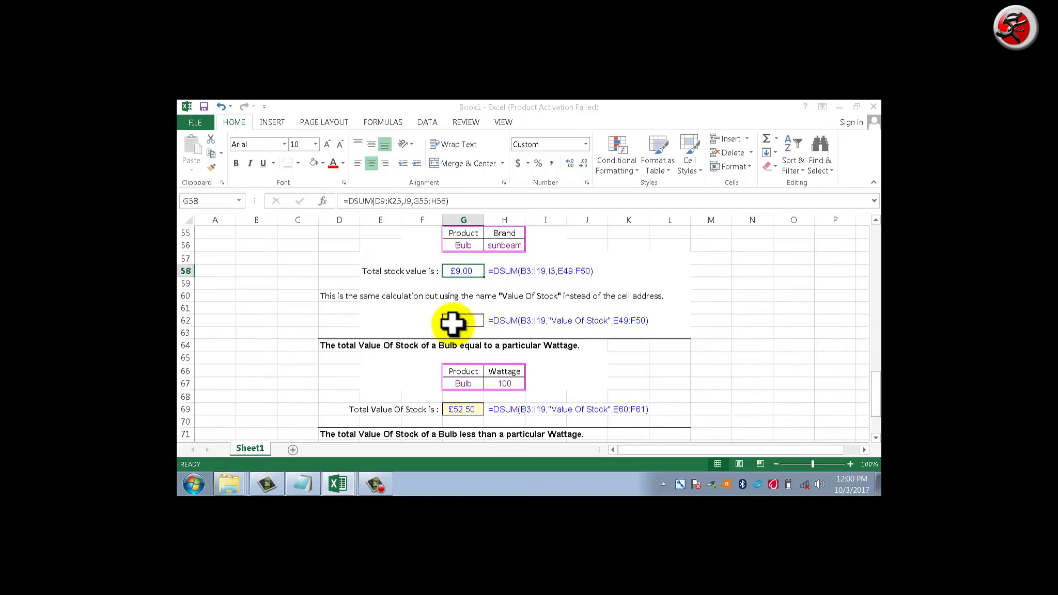
pyautogui.click(500, 385)
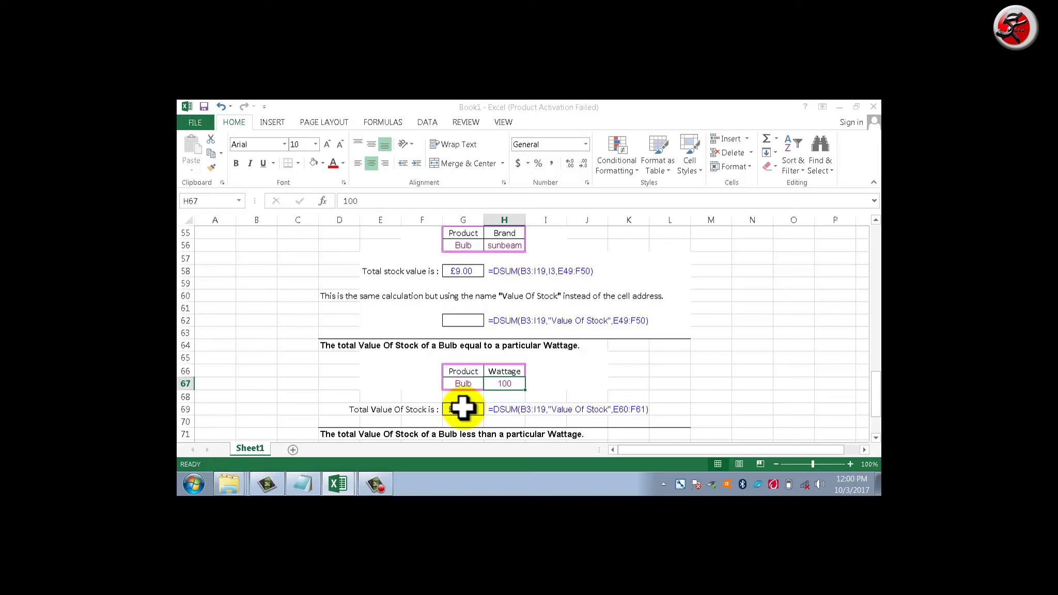
# Try starting a DSUM in wattage total cell G69, then cancel the unfinished entry
pyautogui.click(463, 408)
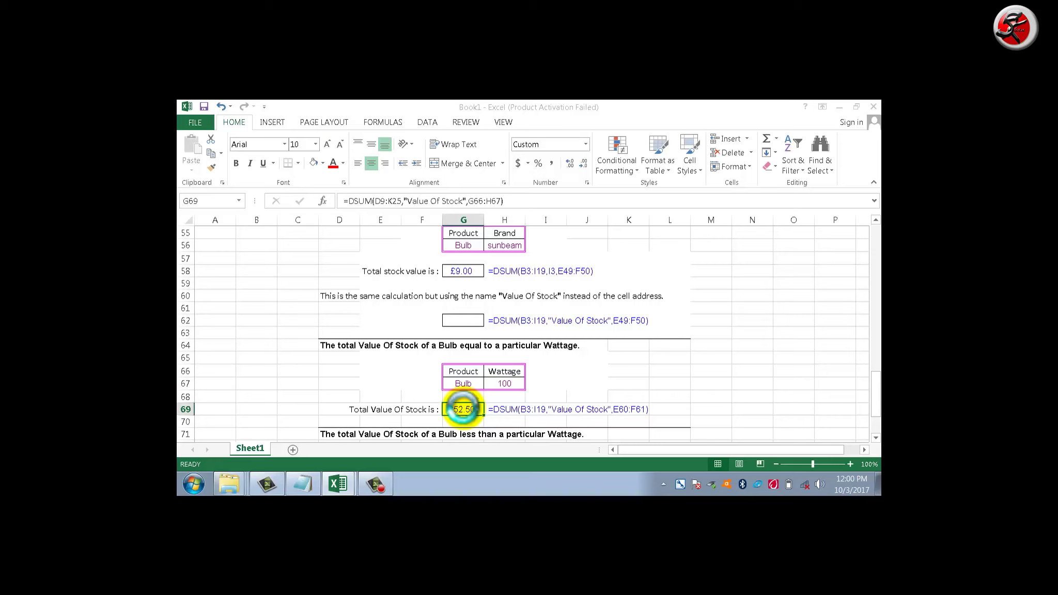
pyautogui.write('d')
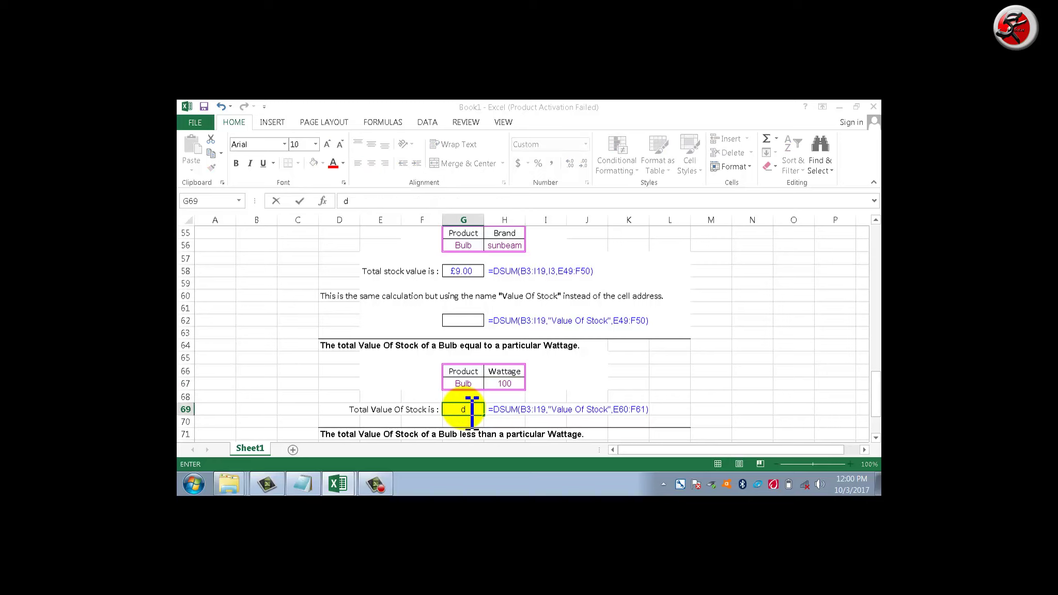
pyautogui.write('sum')
pyautogui.press('BackSpace')
pyautogui.press('BackSpace')
pyautogui.press('BackSpace')
pyautogui.write('=d')
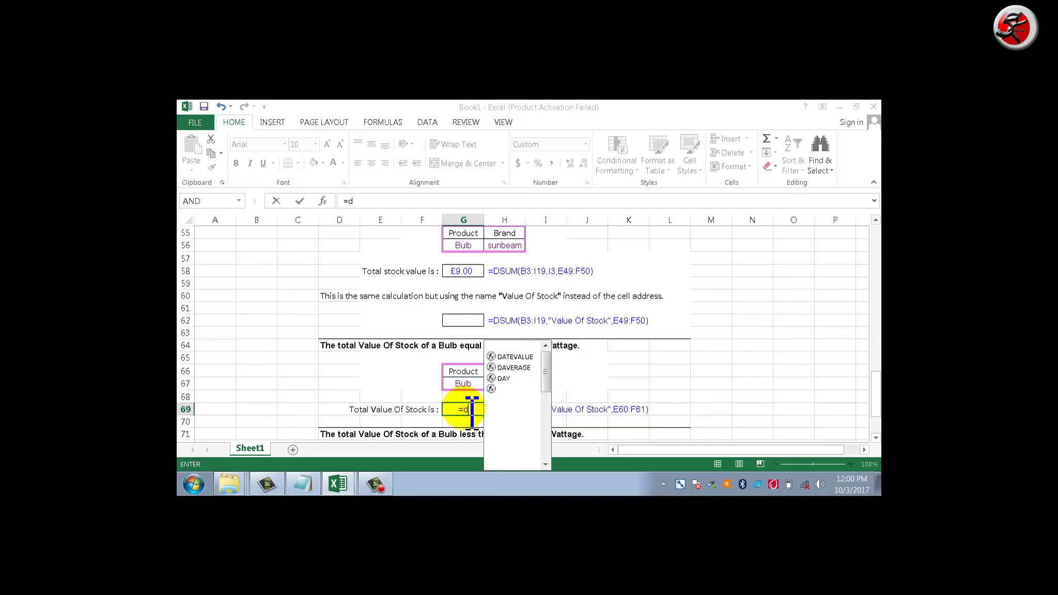
pyautogui.write('sum')
pyautogui.press('Tab')
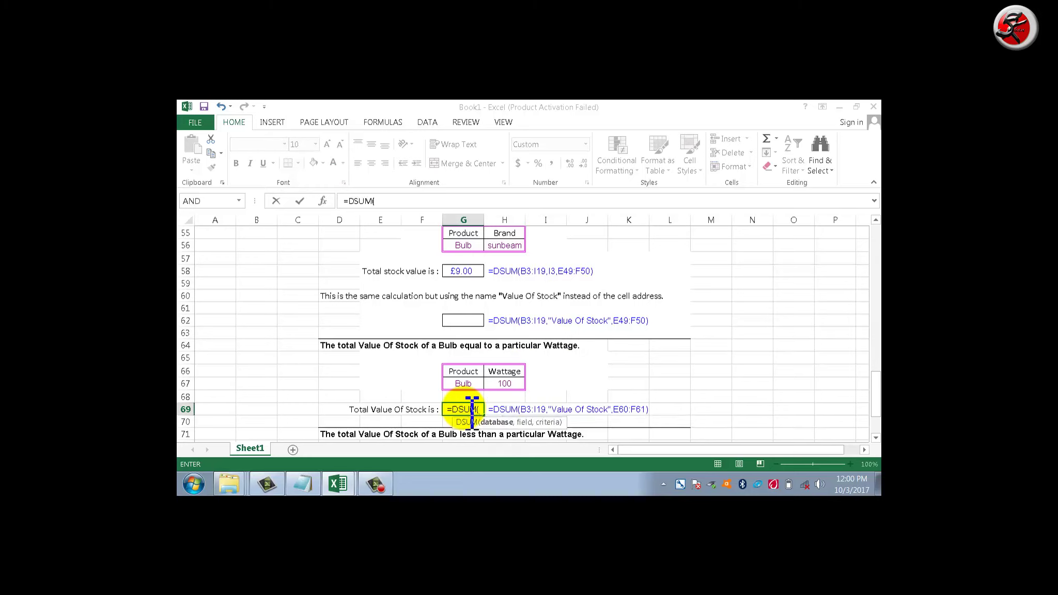
pyautogui.press('Escape')
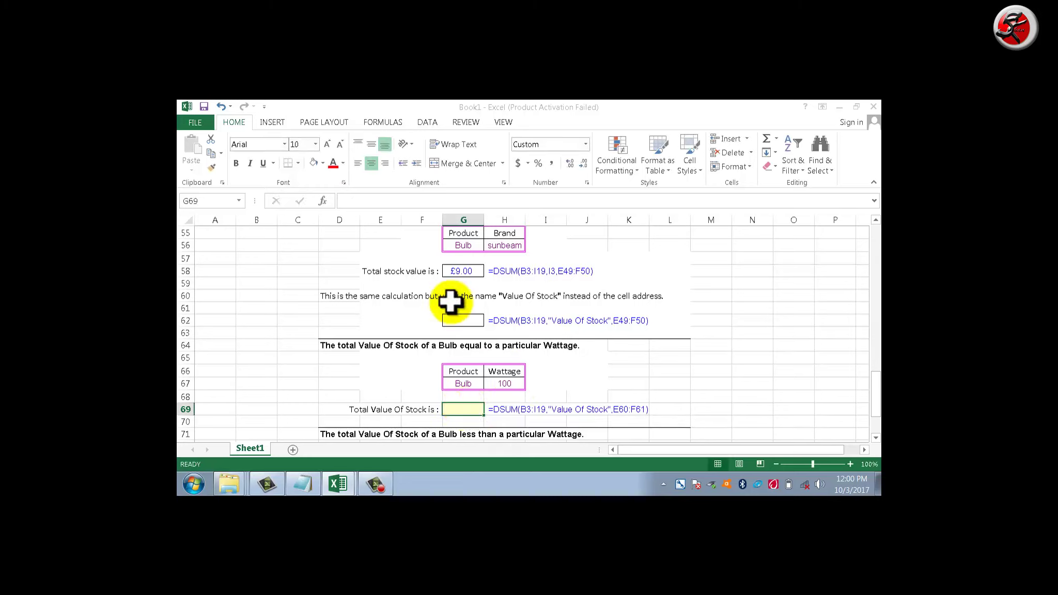
# Review the D9:K25 range in G58's formula, then begin =dsum in cell G72
pyautogui.doubleClick(459, 271)
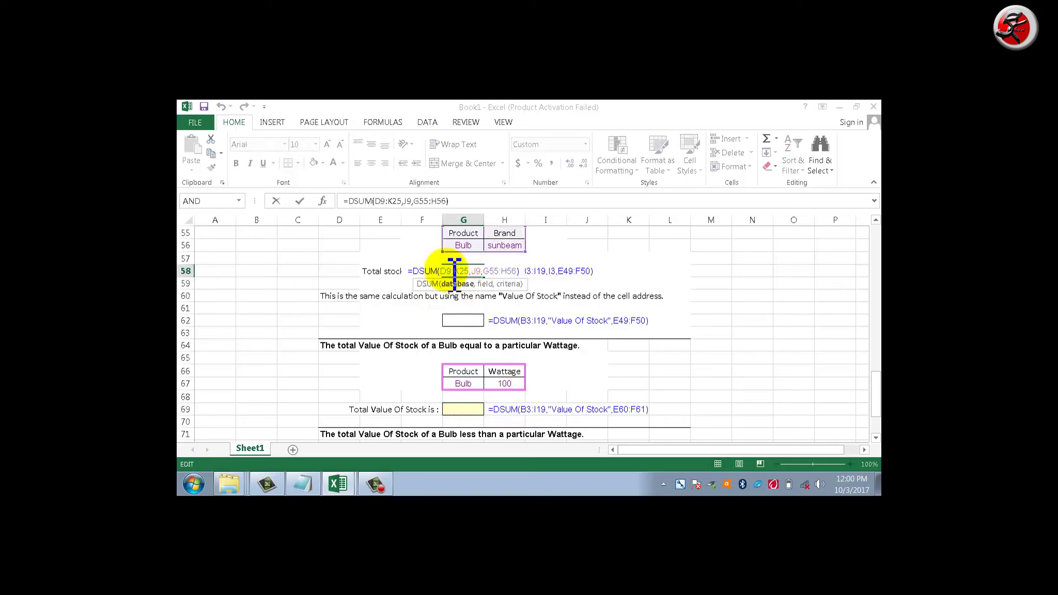
pyautogui.moveTo(440, 271); pyautogui.dragTo(469, 271)
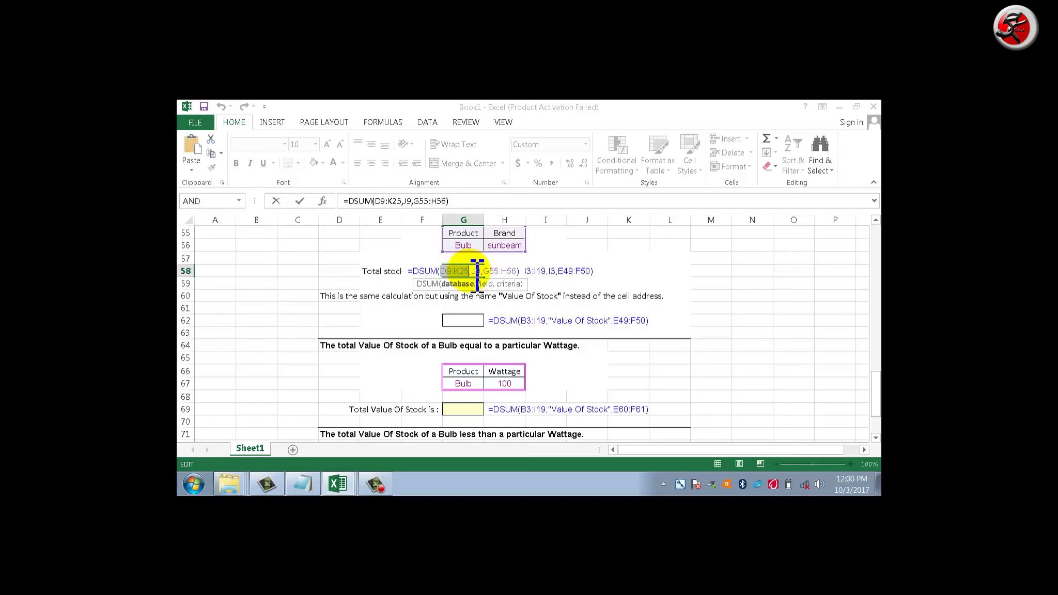
pyautogui.press('Escape')
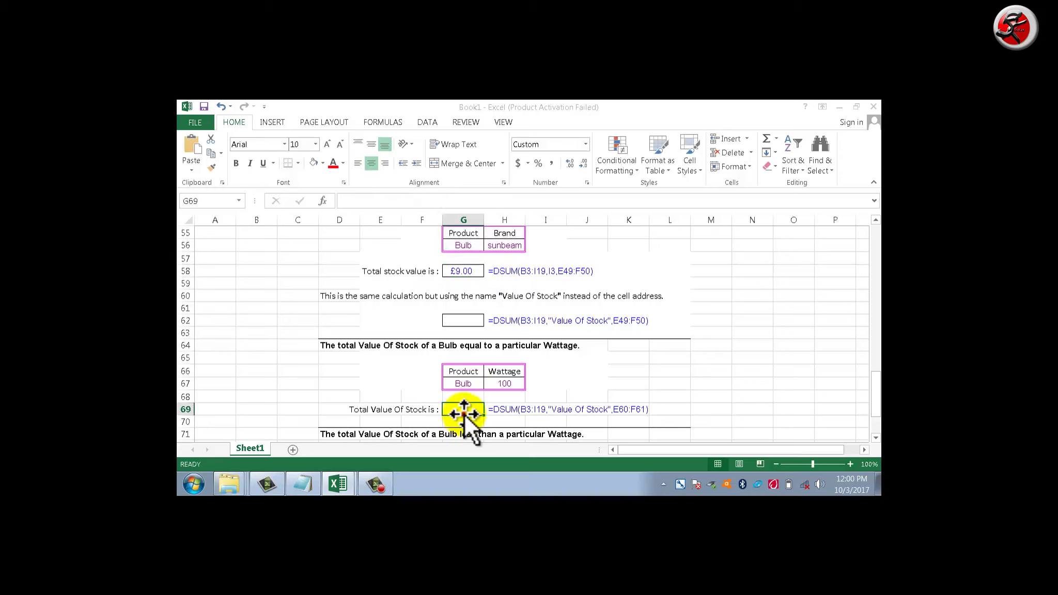
pyautogui.scroll(-3, 463, 415)
pyautogui.click(463, 333)
pyautogui.write('=ds')
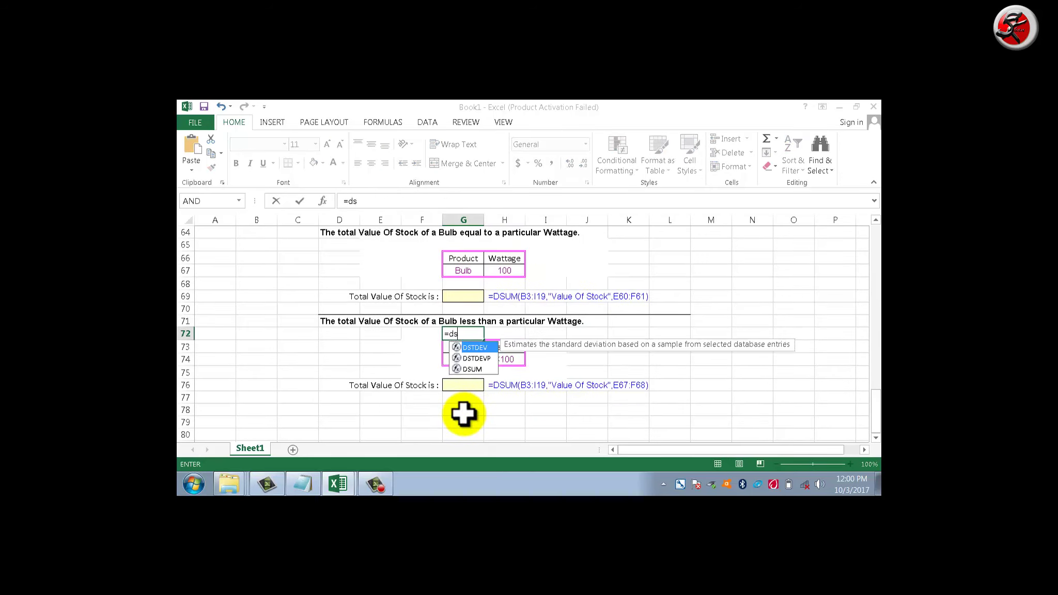
pyautogui.write('um')
# Enter =DSUM(D9:K25,I9,G66:H67) totalling Box Quantity for 100-watt Bulbs and move it to G69
pyautogui.press('Tab')
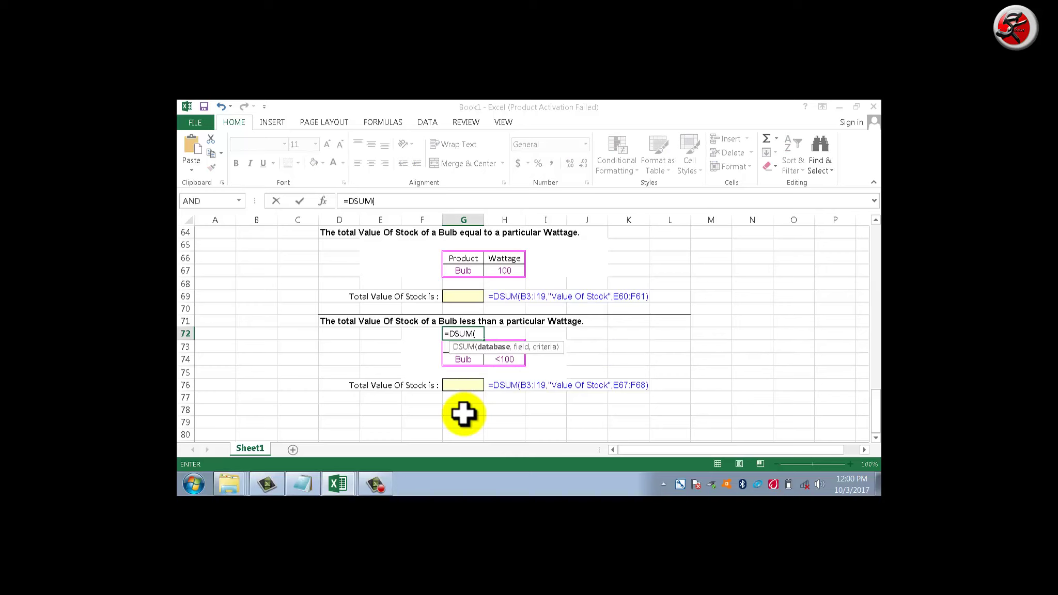
pyautogui.write('D9:K25,')
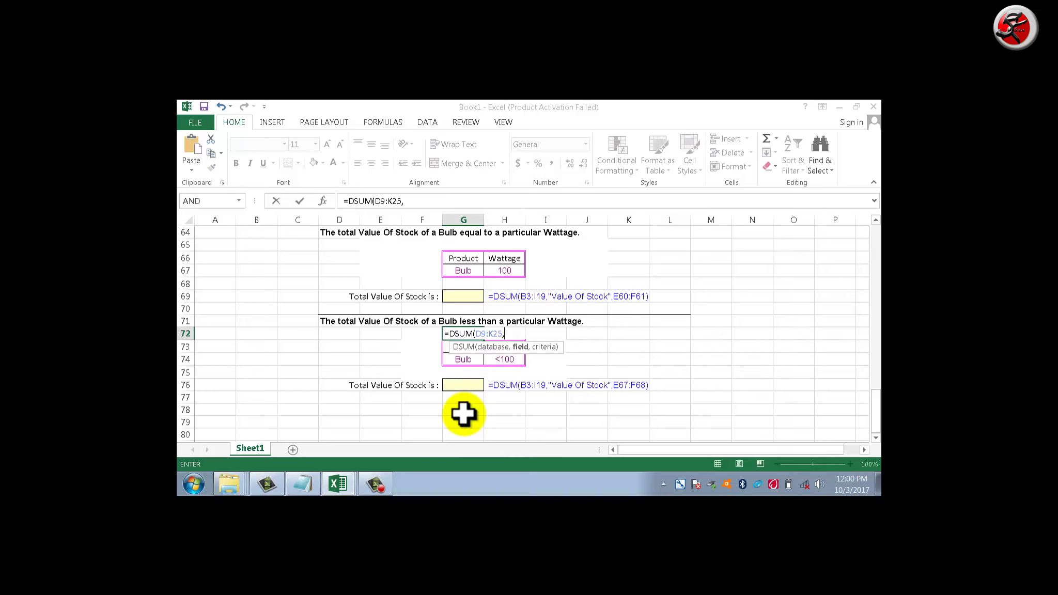
pyautogui.scroll(20, 463, 413)
pyautogui.click(625, 288)
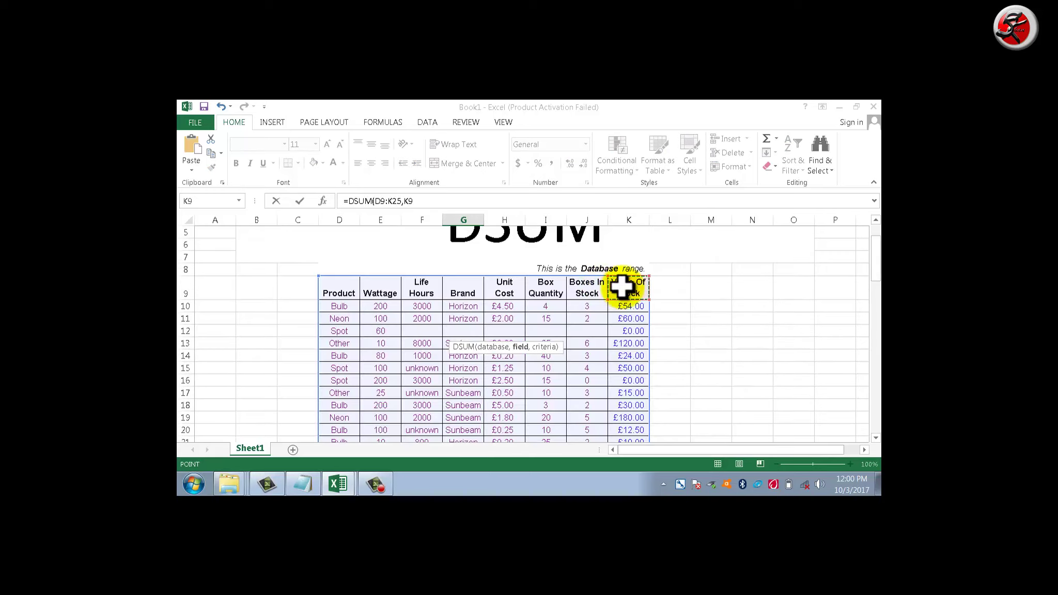
pyautogui.click(547, 291)
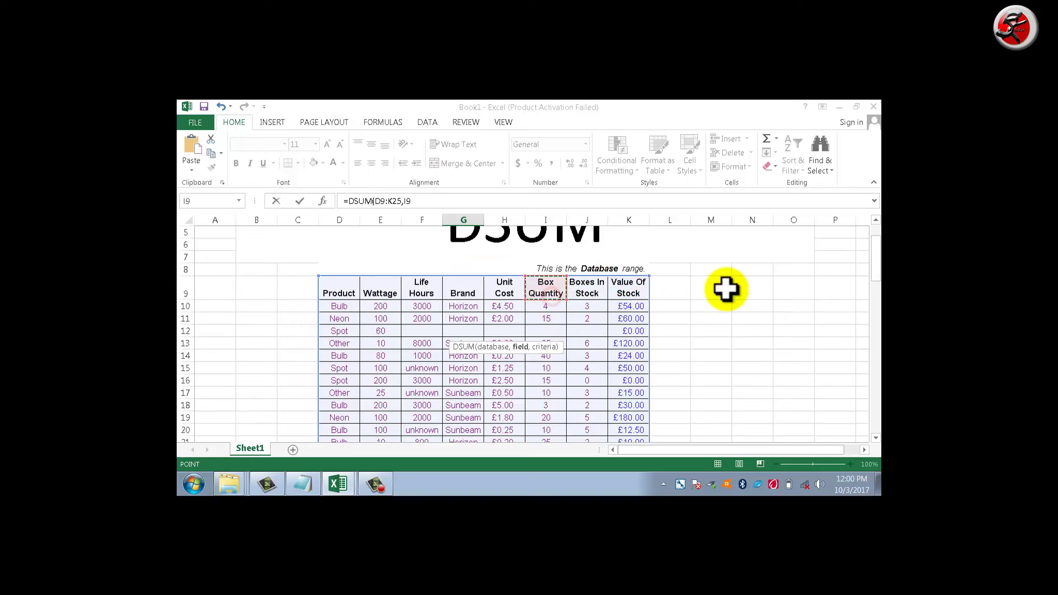
pyautogui.write(',')
pyautogui.scroll(-18, 620, 335)
pyautogui.moveTo(465, 317)
pyautogui.mouseDown()
pyautogui.moveTo(520, 349)
pyautogui.moveTo(508, 337)
pyautogui.mouseUp()
pyautogui.press('Return')
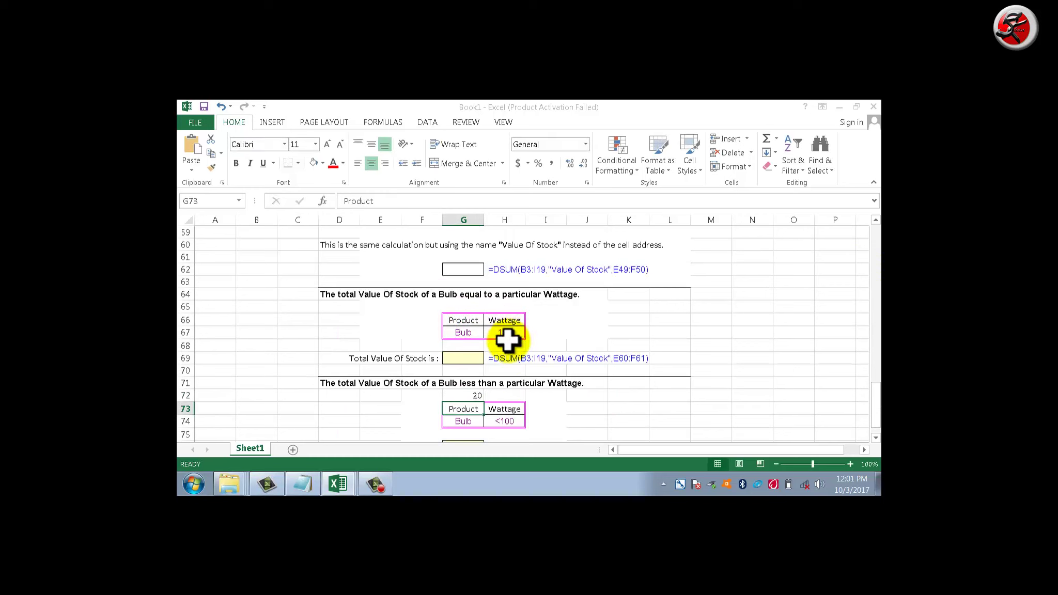
pyautogui.click(474, 397)
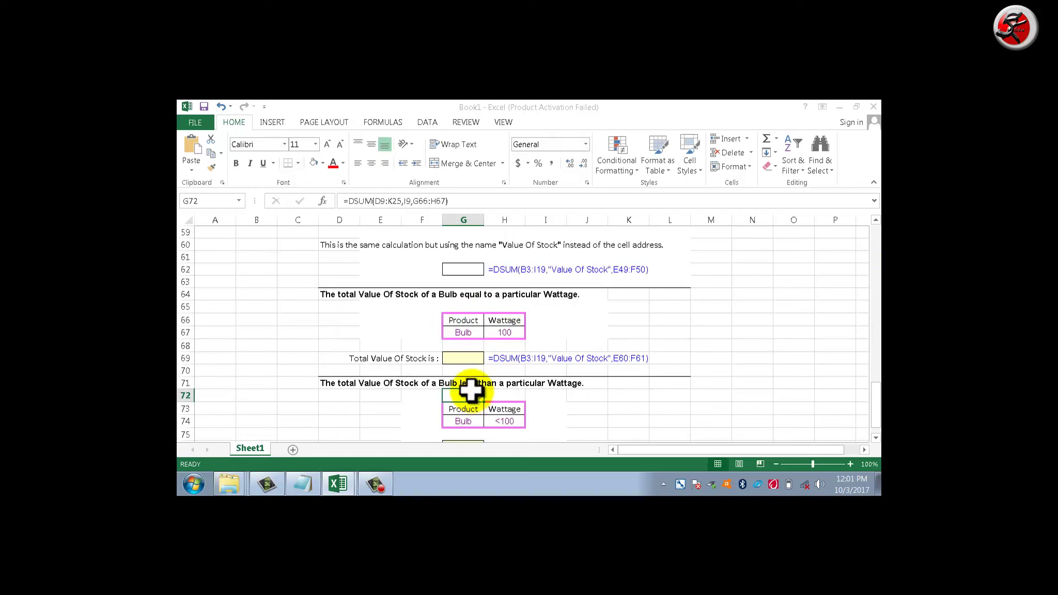
pyautogui.moveTo(472, 390); pyautogui.dragTo(462, 362)
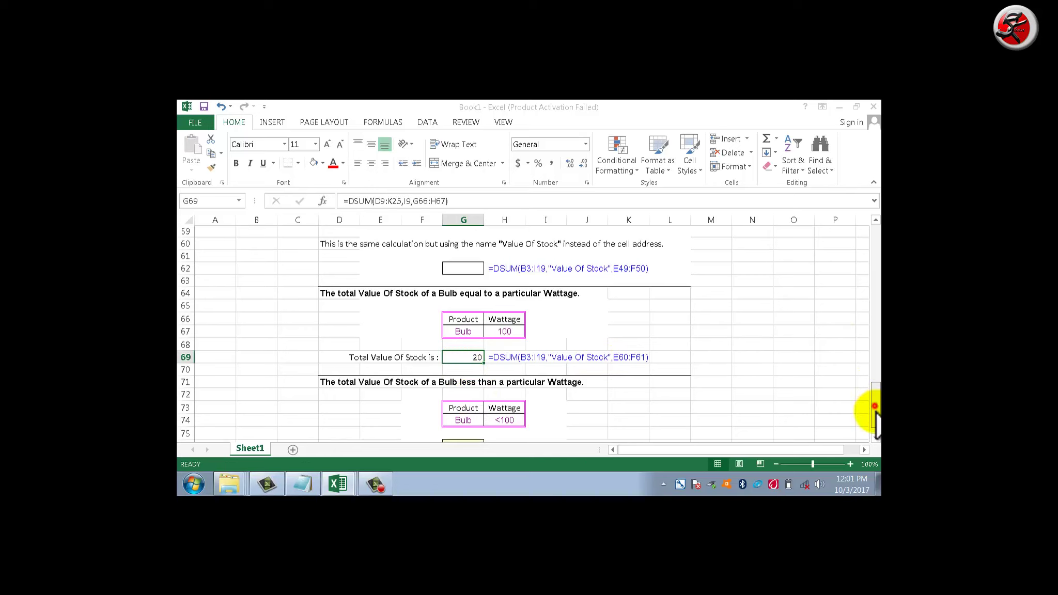
pyautogui.scroll(-1, 874, 411)
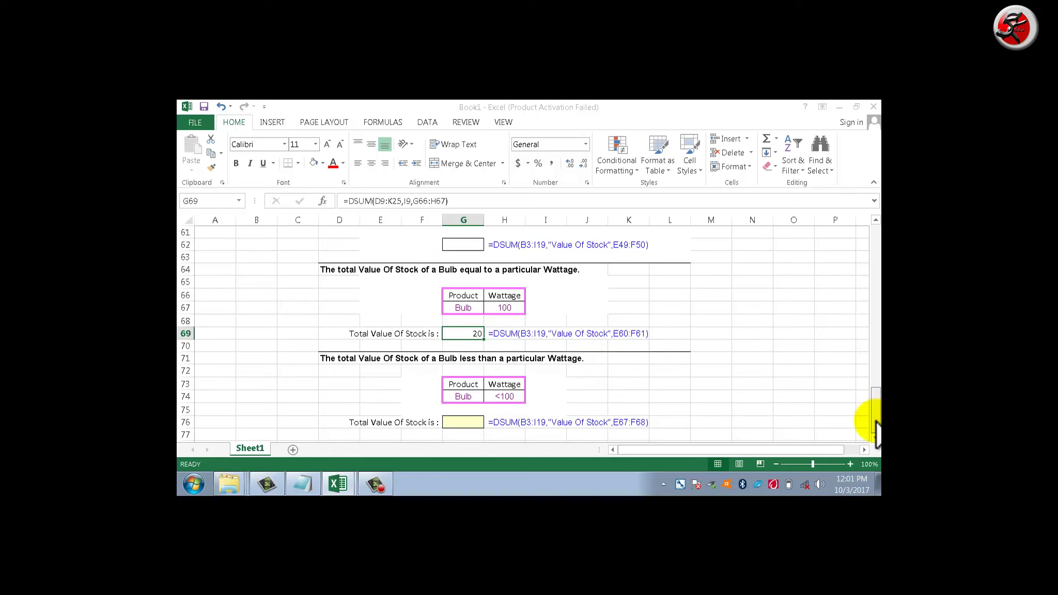
# Enter =DSUM(D9:K25,"value Of Stock",G73:H74) in G76, giving £56.00 for Bulbs under 100 watts
pyautogui.click(461, 423)
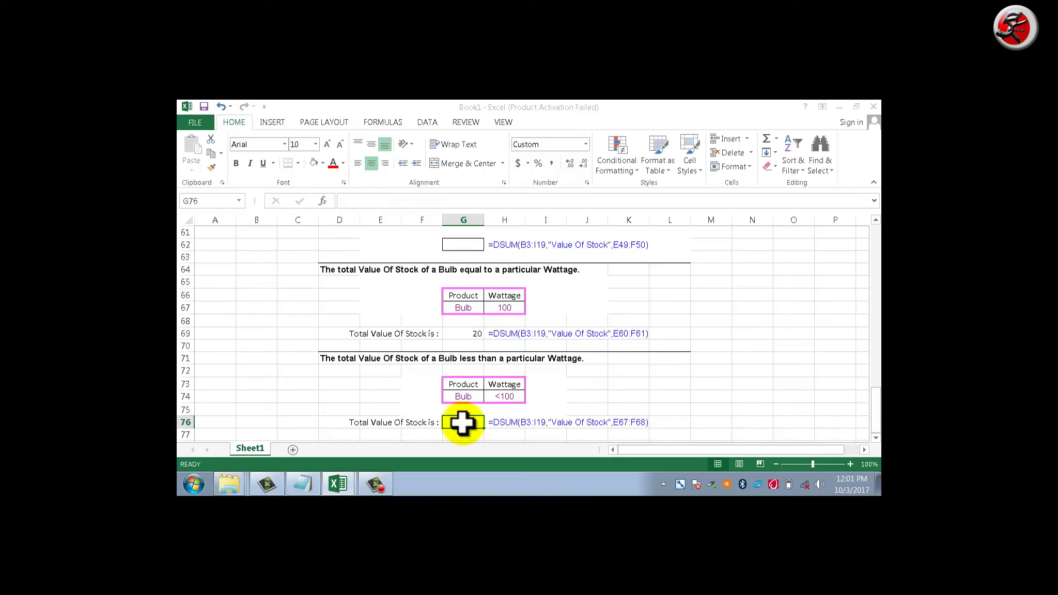
pyautogui.click(511, 398)
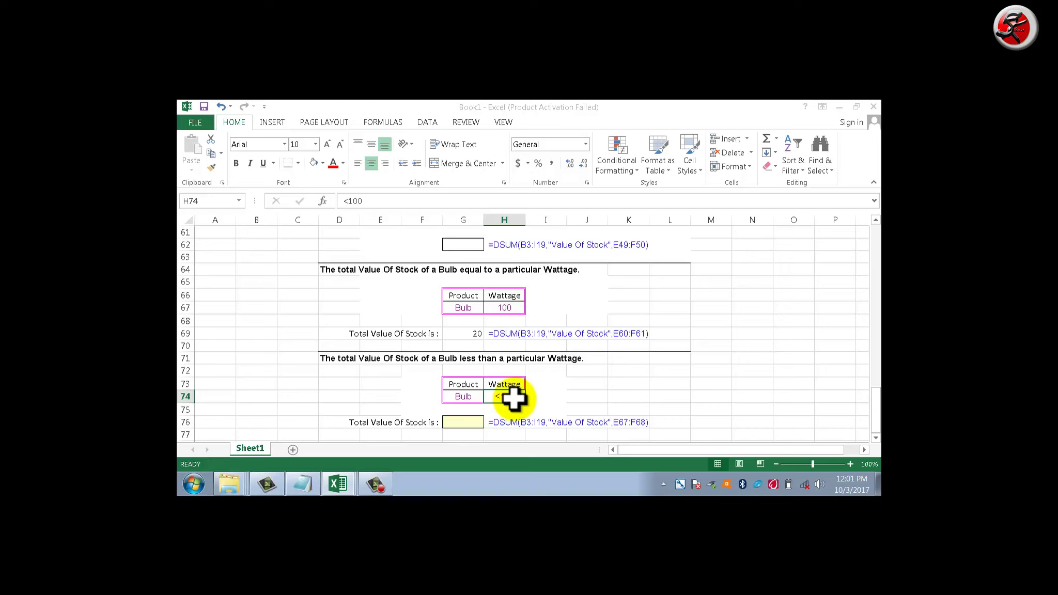
pyautogui.write('=')
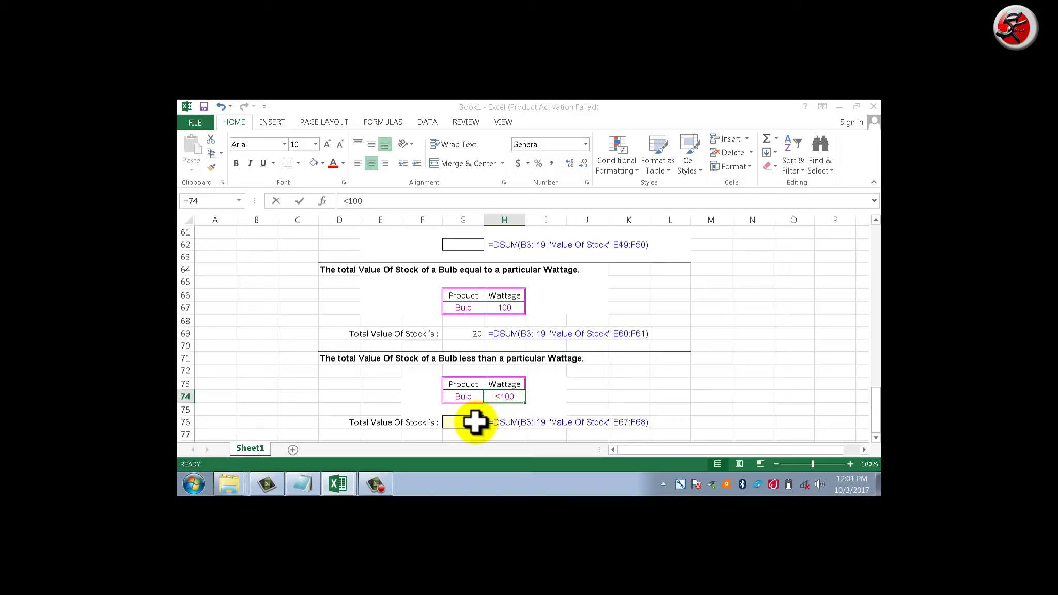
pyautogui.write('dsu')
pyautogui.press('Tab')
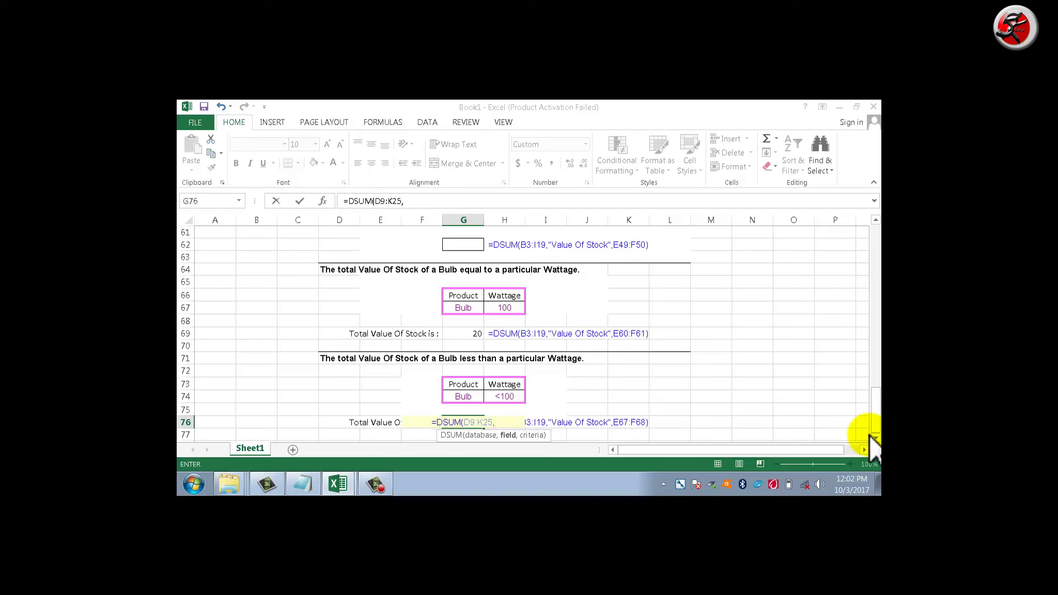
pyautogui.write('"')
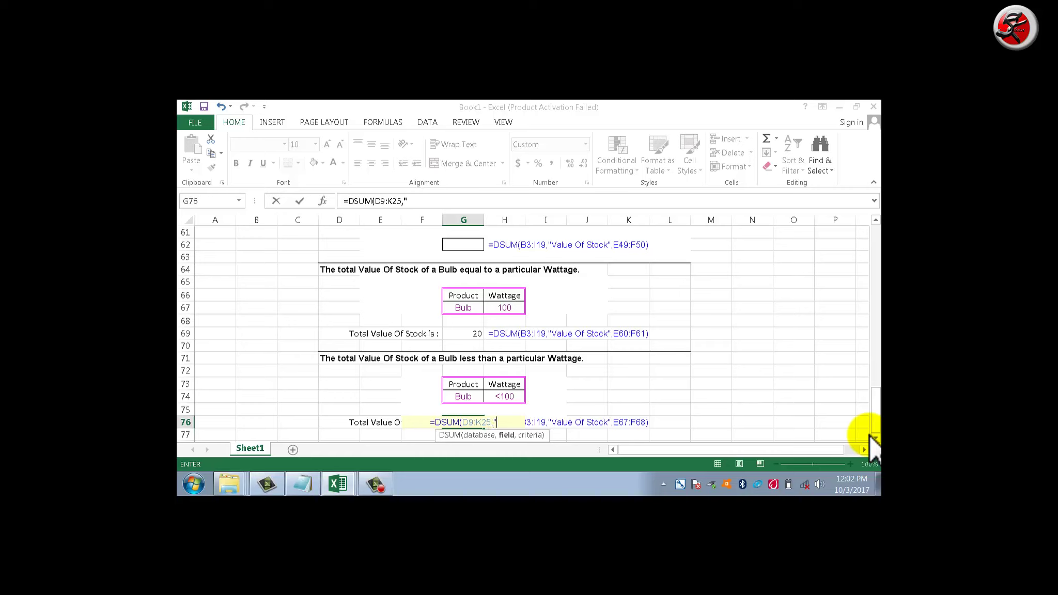
pyautogui.write('v')
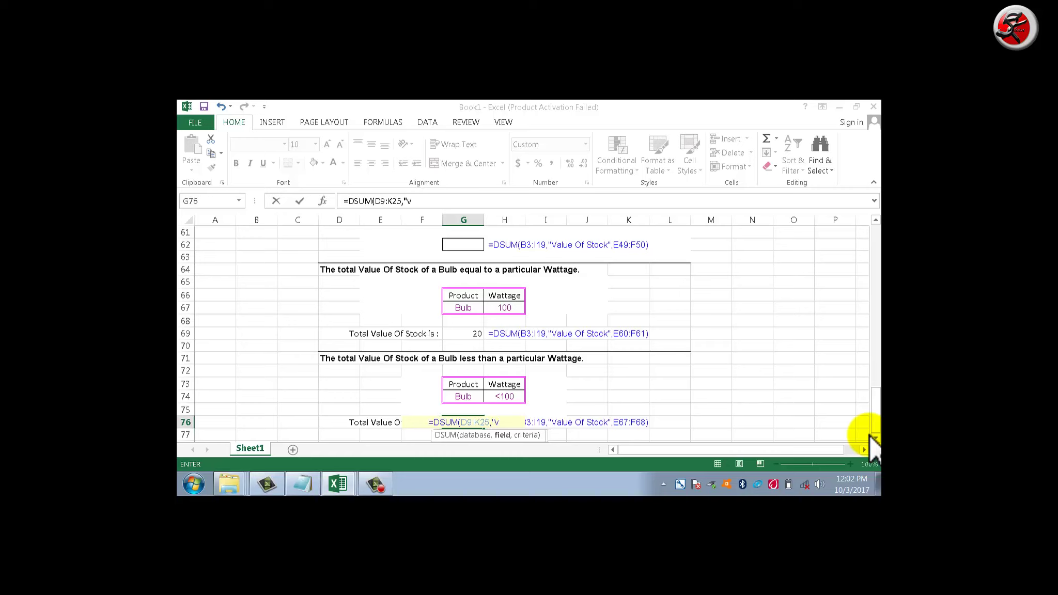
pyautogui.write('al')
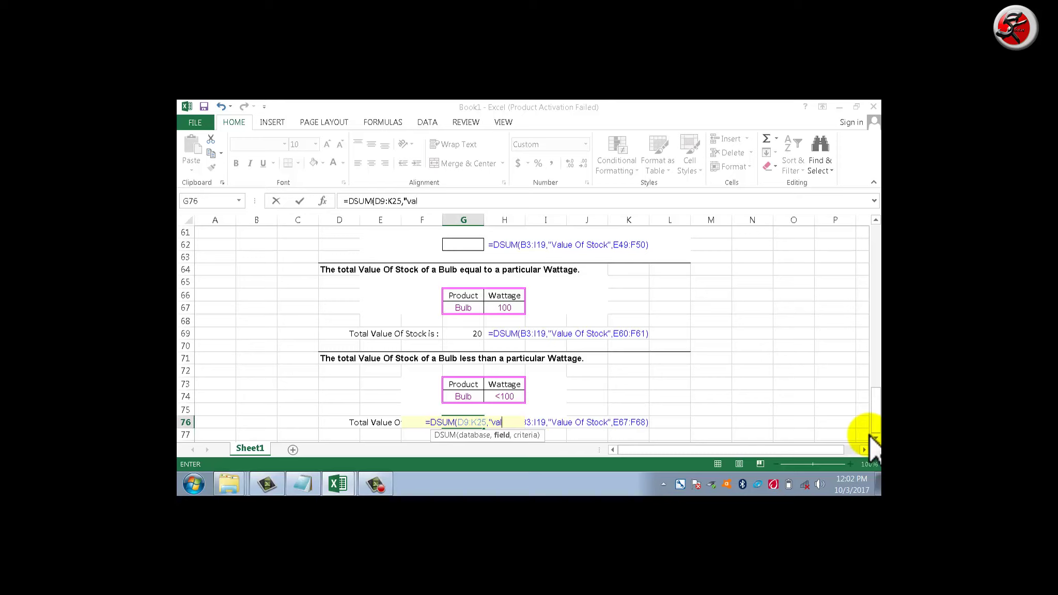
pyautogui.write('ue')
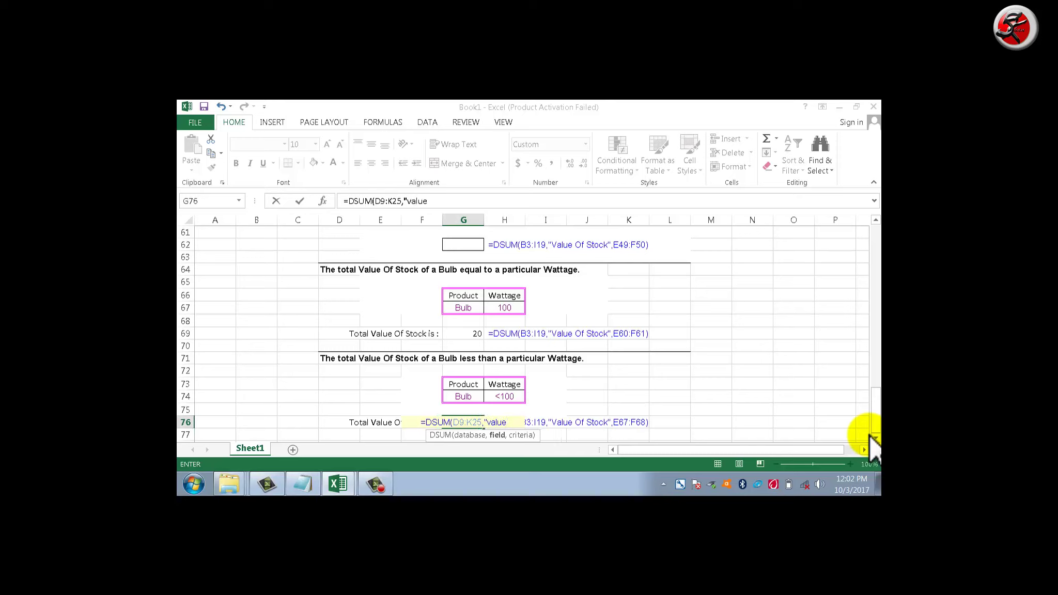
pyautogui.write(' Of ')
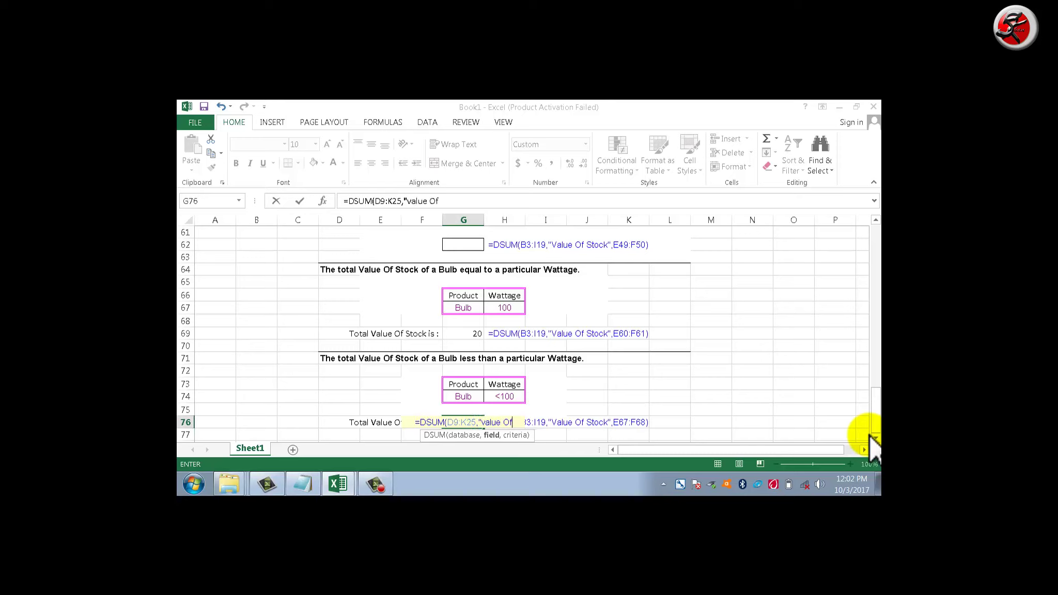
pyautogui.write('Stoc')
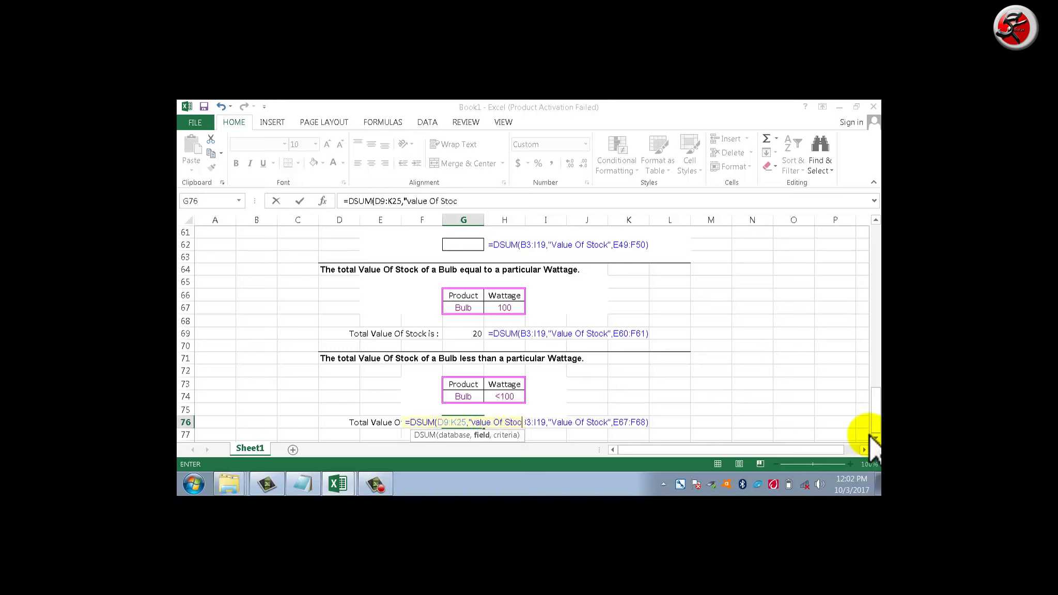
pyautogui.write('k"')
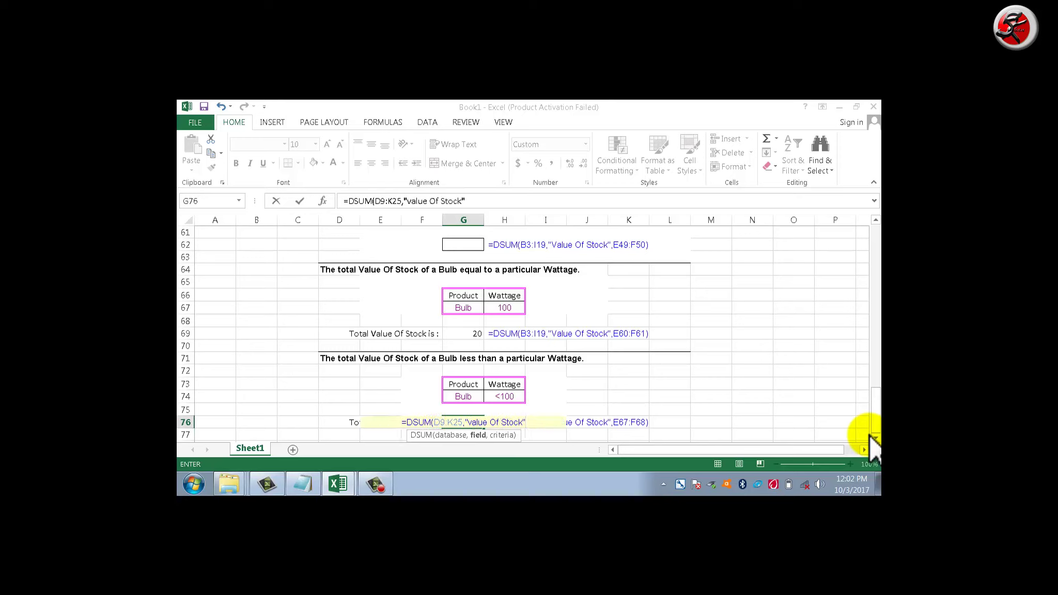
pyautogui.write(',')
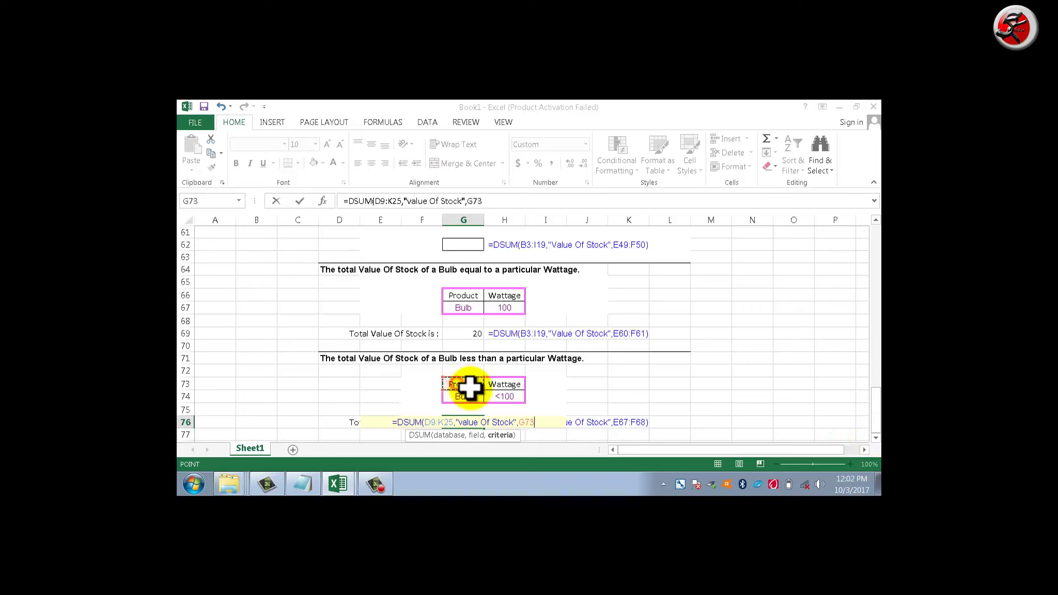
pyautogui.moveTo(462, 385); pyautogui.dragTo(505, 398)
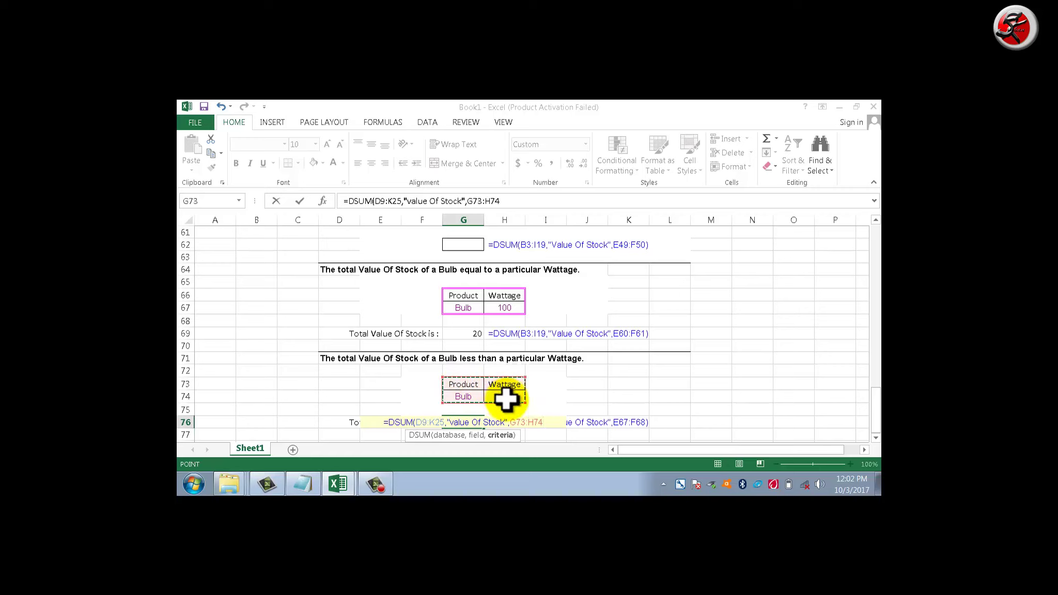
pyautogui.write(')')
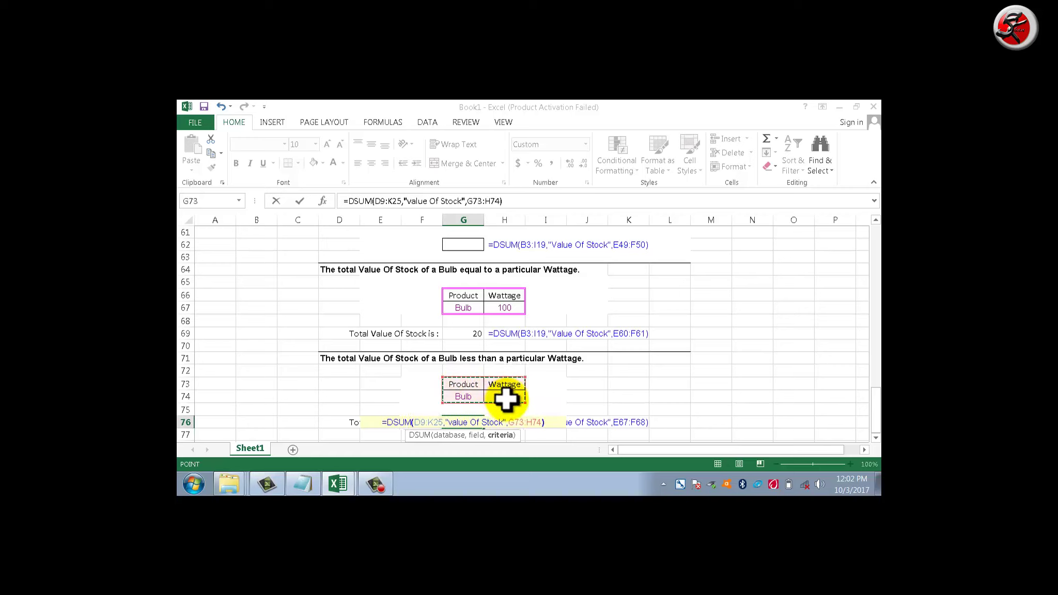
pyautogui.press('Return')
pyautogui.click(476, 419)
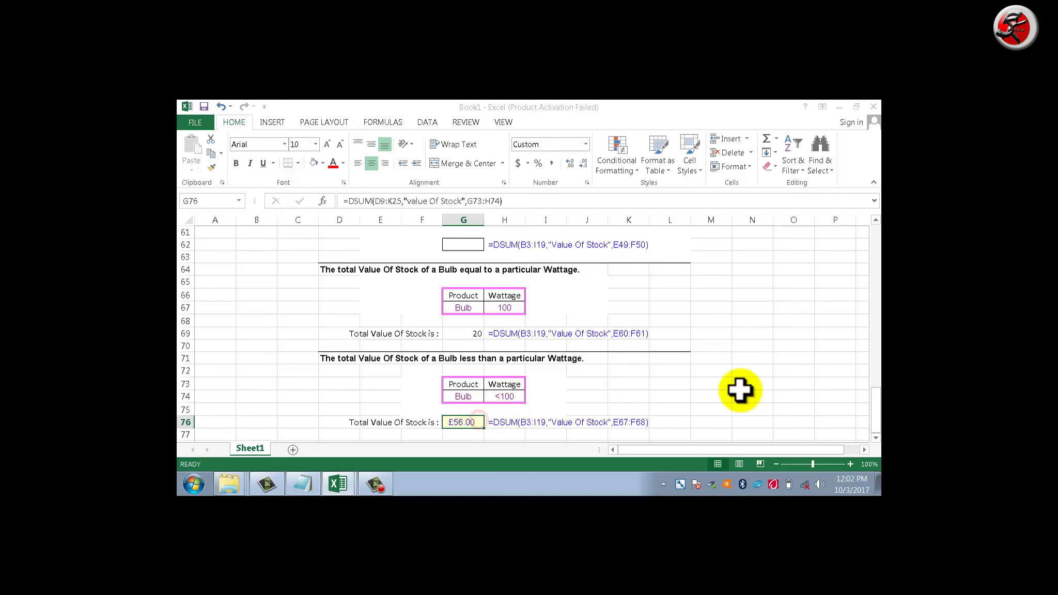
pyautogui.moveTo(875, 420); pyautogui.dragTo(855, 238)
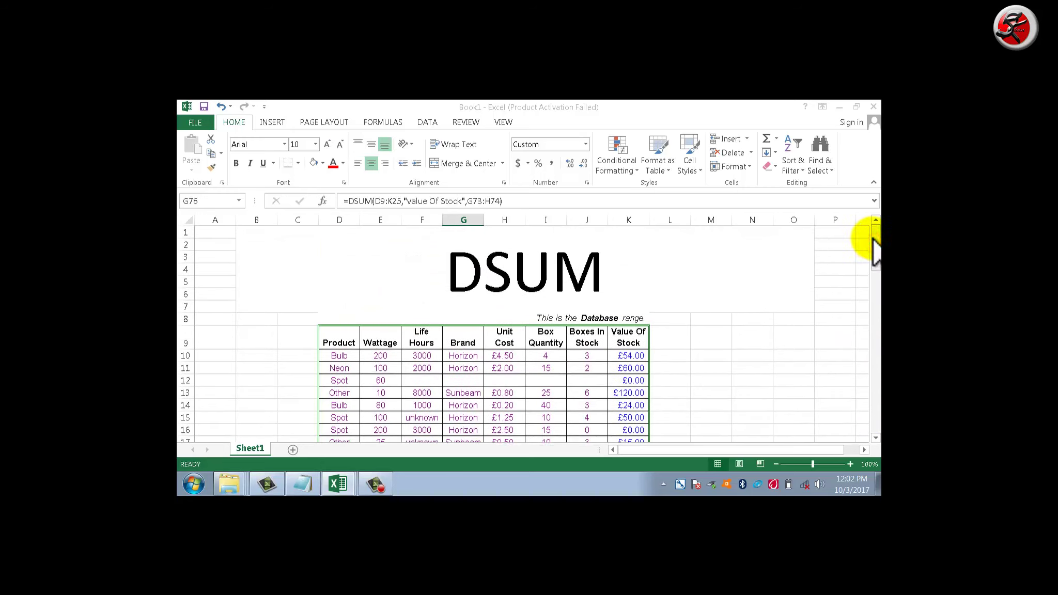